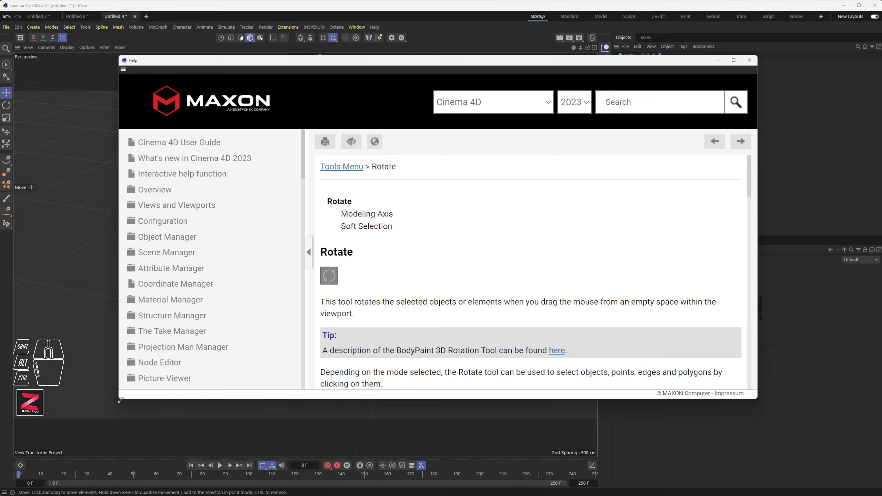
Enlarge the help window and examine the Rotate page's illustrations and its explanation of aligning objects with Axis Extensions
{"action": "left_click_drag", "start_coordinate": [121, 401], "coordinate": [28, 441]}
{"action": "scroll", "coordinate": [382, 249], "scroll_direction": "down", "scroll_amount": 20}
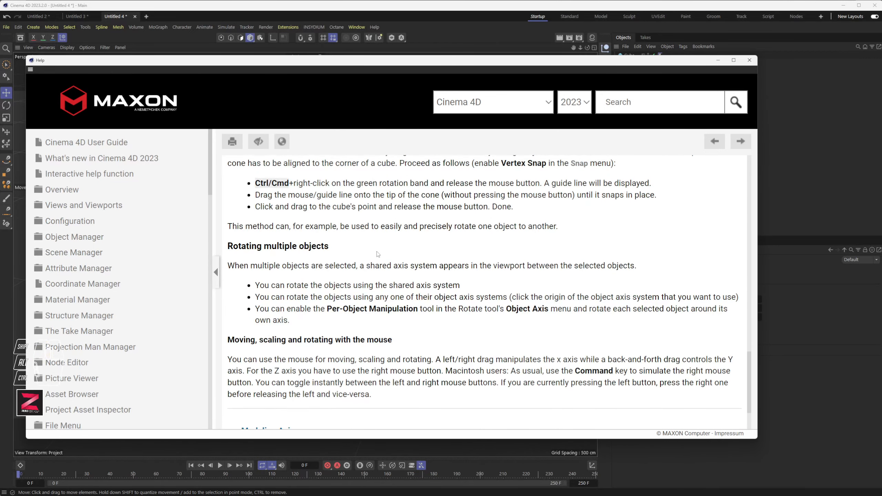
{"action": "scroll", "coordinate": [368, 252], "scroll_direction": "up", "scroll_amount": 3}
{"action": "scroll", "coordinate": [367, 252], "scroll_direction": "down", "scroll_amount": 1}
{"action": "left_click_drag", "start_coordinate": [227, 243], "coordinate": [544, 242]}
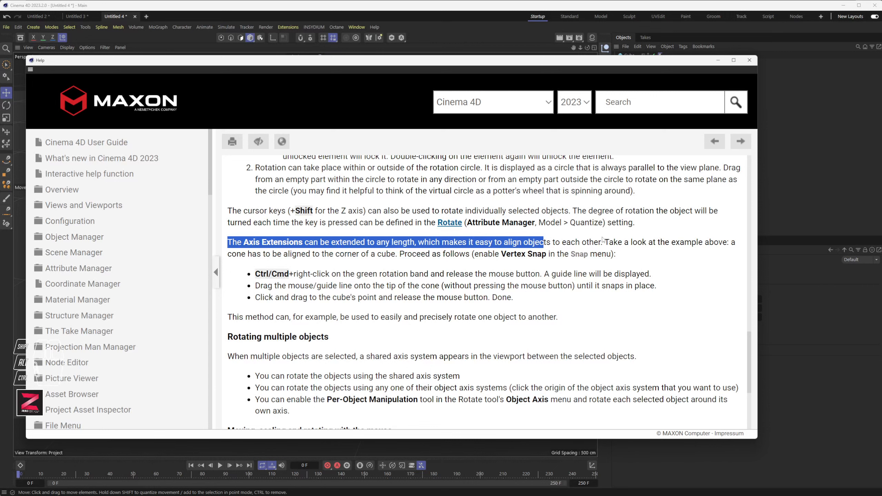
{"action": "left_click_drag", "start_coordinate": [607, 242], "coordinate": [396, 252]}
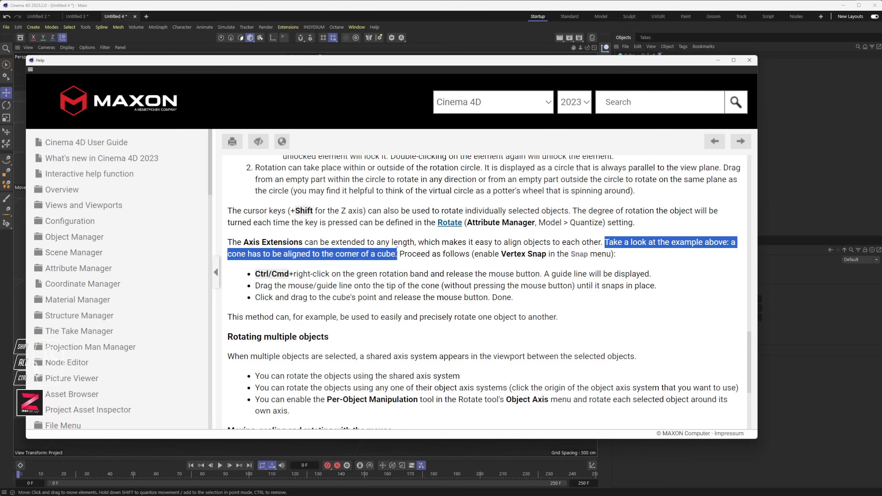
{"action": "scroll", "coordinate": [396, 295], "scroll_direction": "up", "scroll_amount": 2}
{"action": "scroll", "coordinate": [395, 296], "scroll_direction": "up", "scroll_amount": 12}
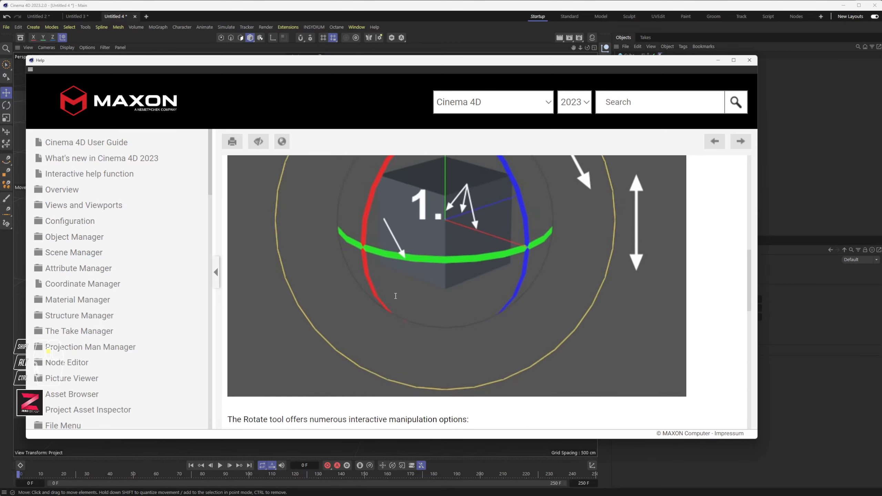
{"action": "scroll", "coordinate": [395, 295], "scroll_direction": "up", "scroll_amount": 10}
{"action": "scroll", "coordinate": [396, 294], "scroll_direction": "down", "scroll_amount": 18}
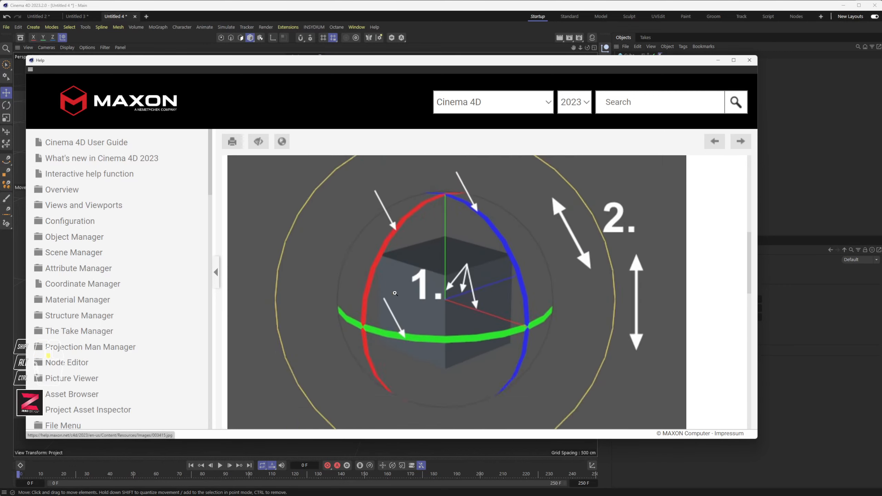
{"action": "scroll", "coordinate": [396, 293], "scroll_direction": "down", "scroll_amount": 7}
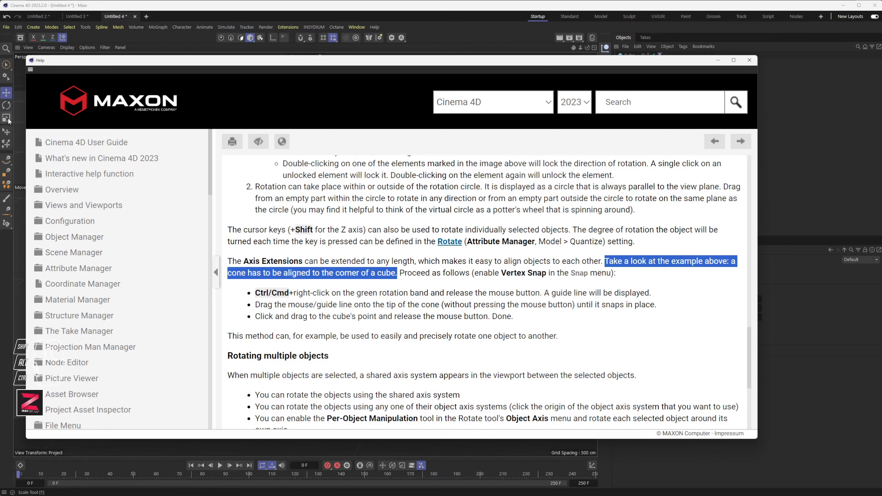
Open the Scale tool's help page and read its illustrations and the paragraph on the Axis Extension function
{"action": "scroll", "coordinate": [118, 277], "scroll_direction": "down", "scroll_amount": 10}
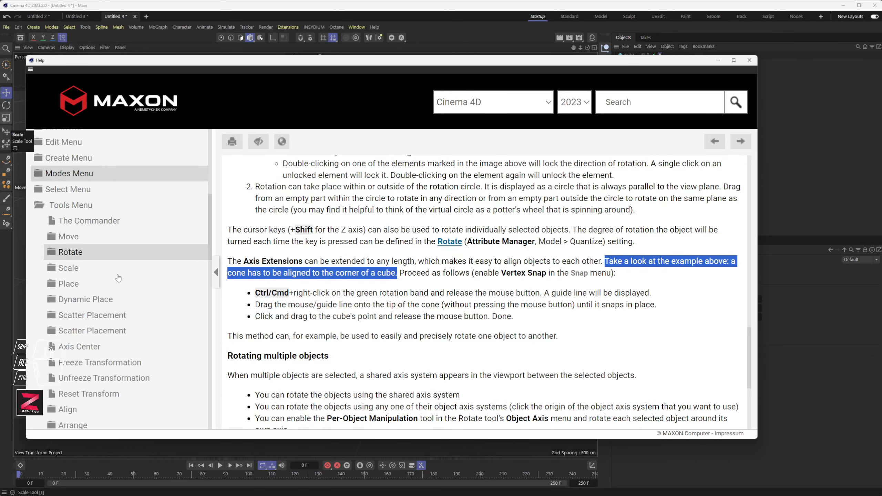
{"action": "left_click", "coordinate": [68, 206]}
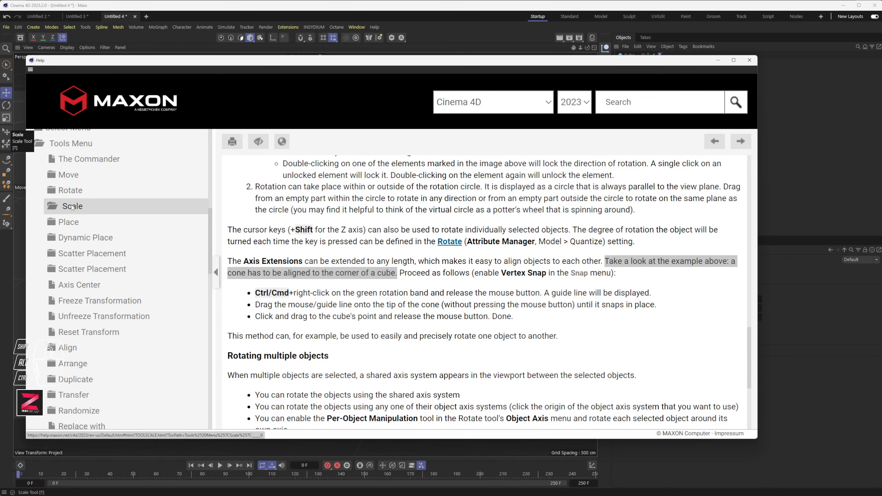
{"action": "scroll", "coordinate": [326, 317], "scroll_direction": "down", "scroll_amount": 15}
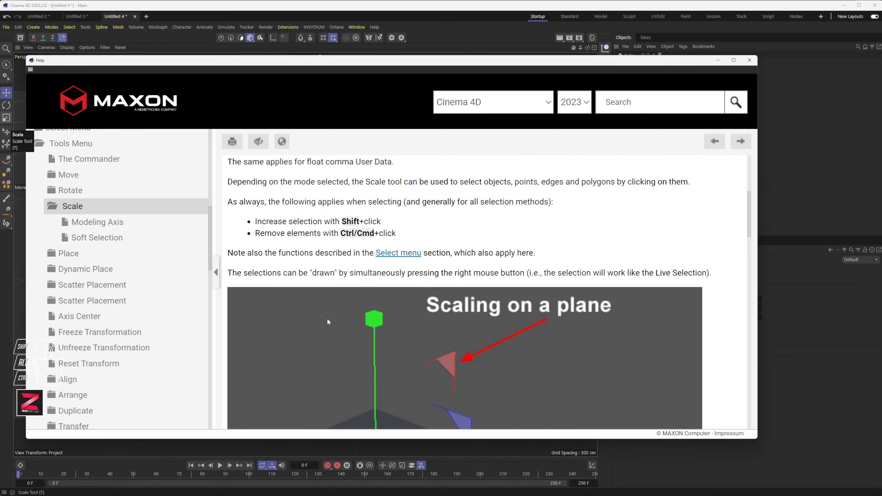
{"action": "scroll", "coordinate": [326, 317], "scroll_direction": "down", "scroll_amount": 5}
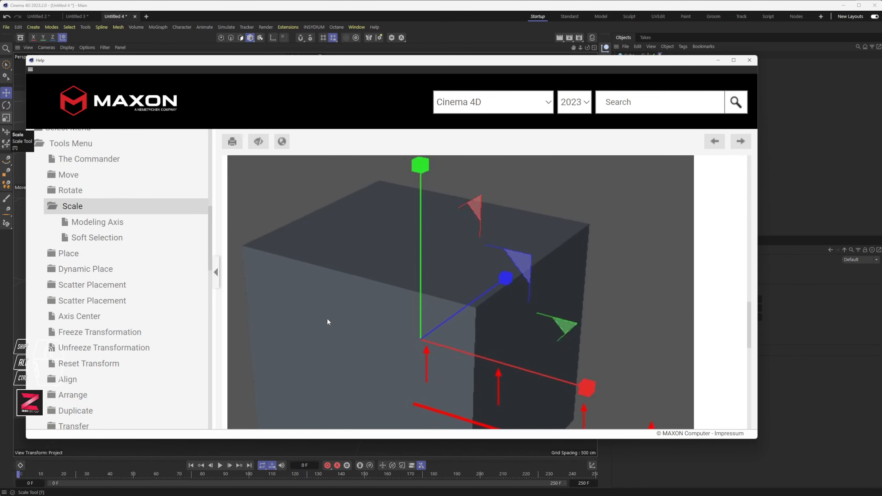
{"action": "scroll", "coordinate": [327, 318], "scroll_direction": "up", "scroll_amount": 2}
{"action": "scroll", "coordinate": [327, 319], "scroll_direction": "down", "scroll_amount": 10}
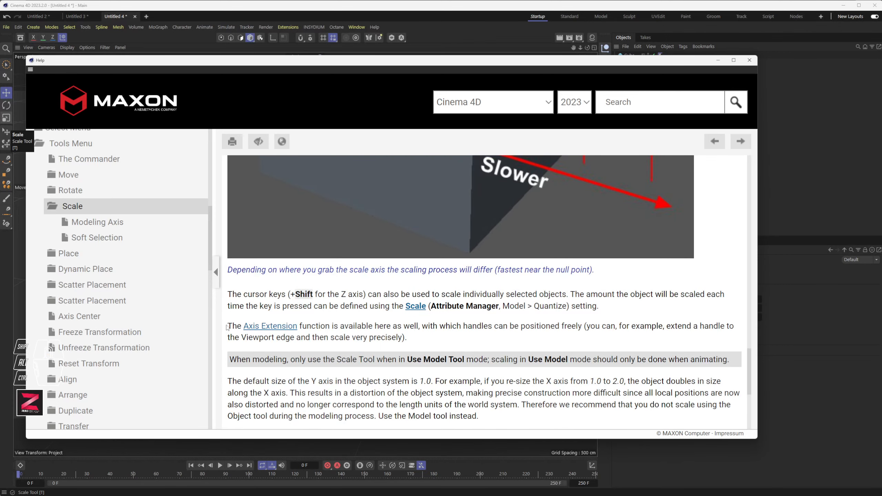
{"action": "left_click_drag", "start_coordinate": [227, 327], "coordinate": [331, 327]}
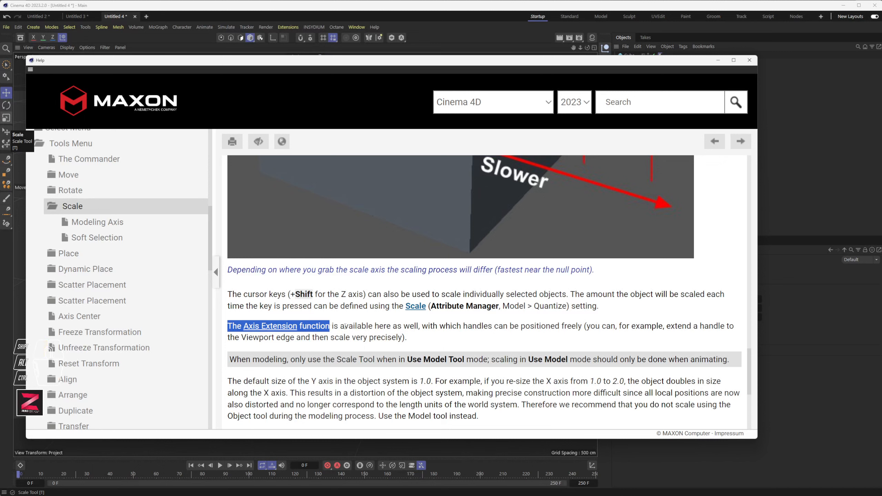
{"action": "left_click", "coordinate": [330, 328]}
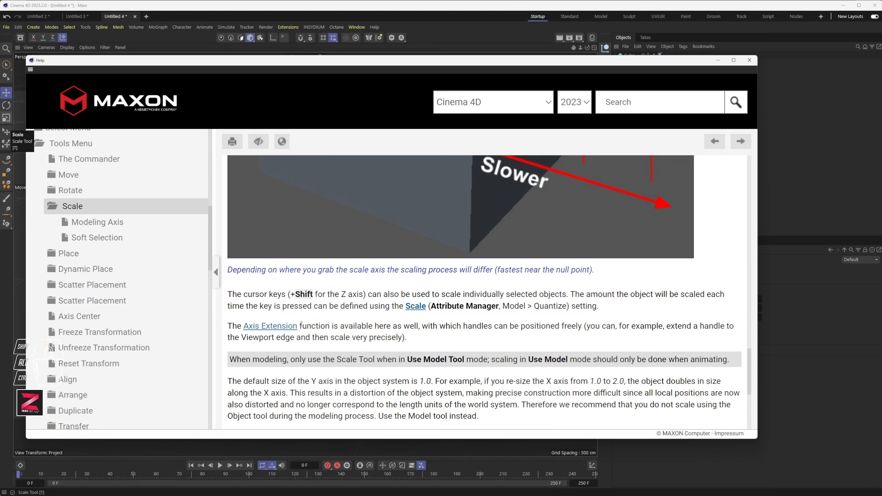
{"action": "left_click_drag", "start_coordinate": [301, 324], "coordinate": [612, 336]}
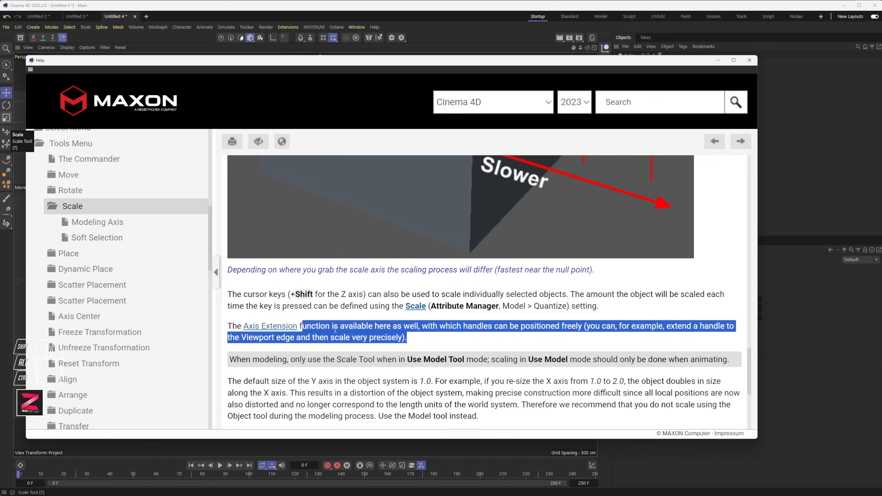
Follow the Axis Extension link to the Move help page, read its snapping instructions, and close the help
{"action": "left_click", "coordinate": [266, 330]}
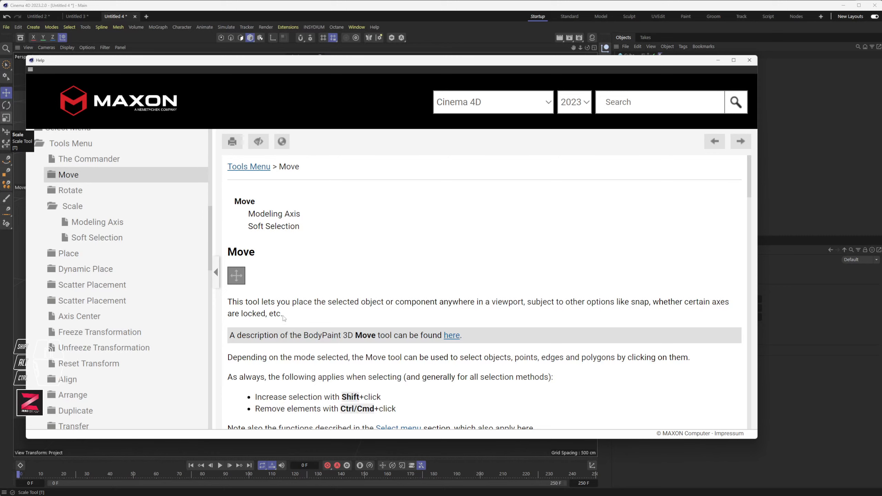
{"action": "scroll", "coordinate": [285, 314], "scroll_direction": "down", "scroll_amount": 6}
{"action": "scroll", "coordinate": [285, 313], "scroll_direction": "down", "scroll_amount": 15}
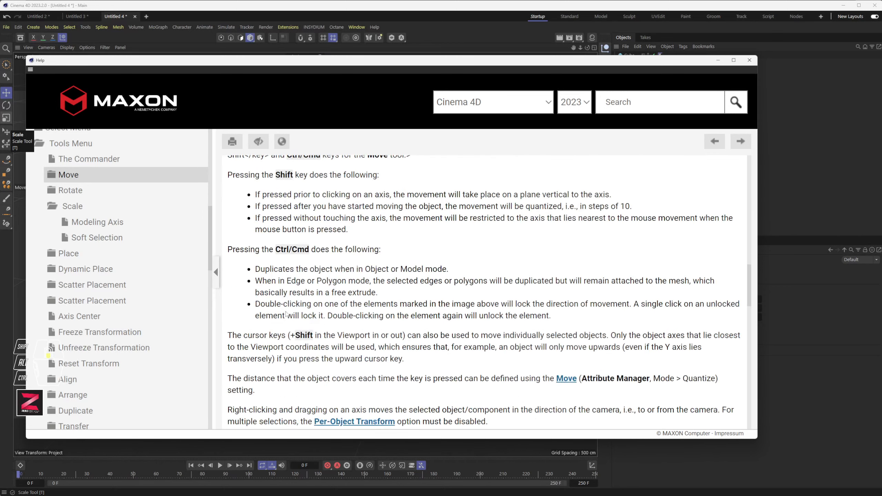
{"action": "scroll", "coordinate": [286, 311], "scroll_direction": "down", "scroll_amount": 1}
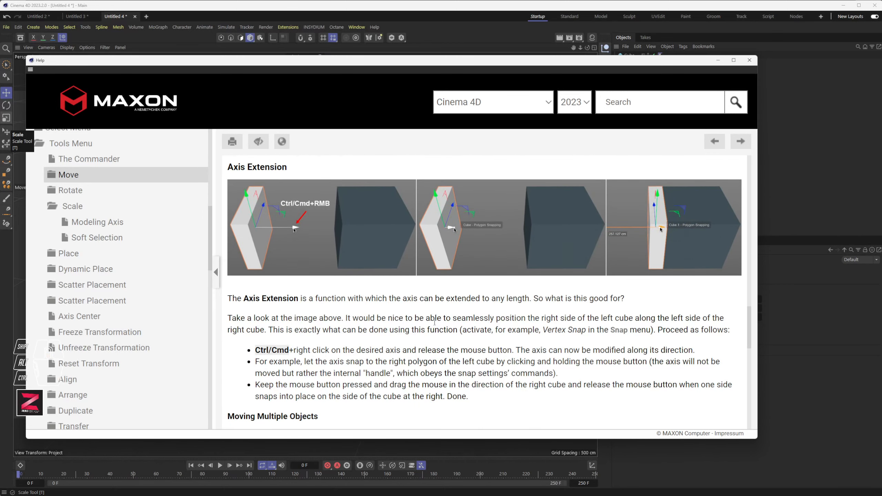
{"action": "left_click_drag", "start_coordinate": [463, 330], "coordinate": [643, 350]}
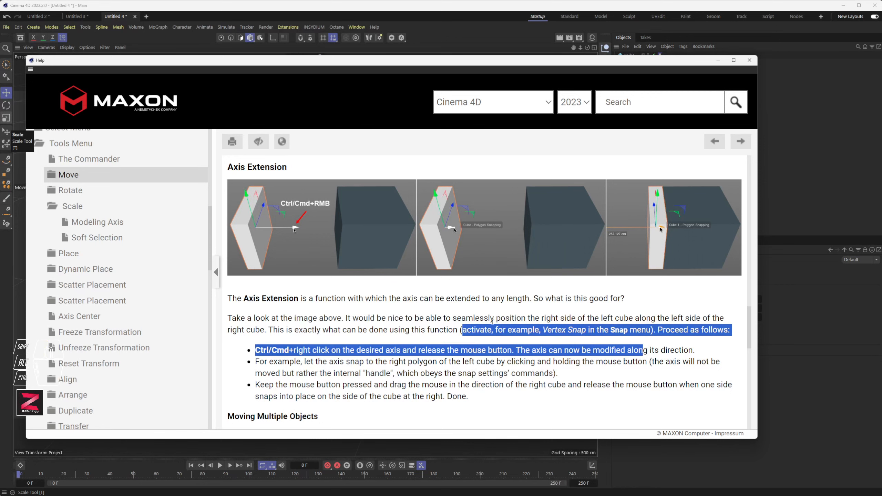
{"action": "left_click", "coordinate": [749, 60]}
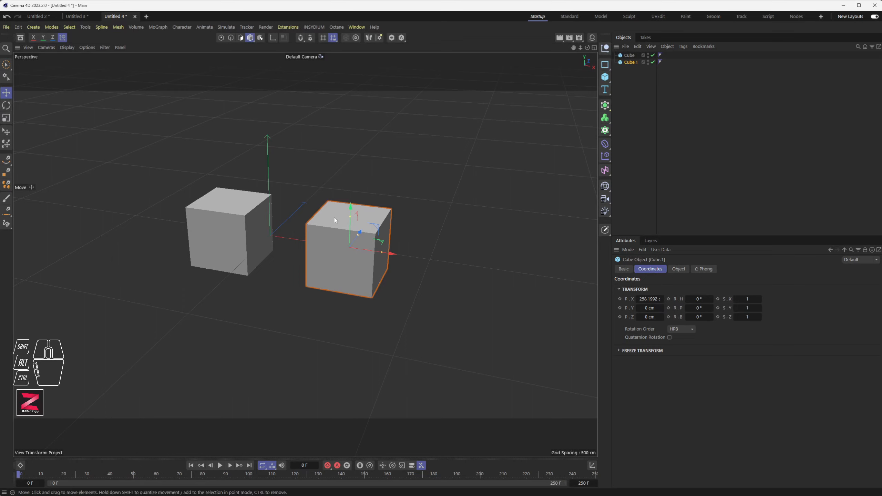
Lower the second cube (Cube.1) along the Y axis to about -166.6 cm
{"action": "left_click_drag", "start_coordinate": [350, 211], "coordinate": [348, 260]}
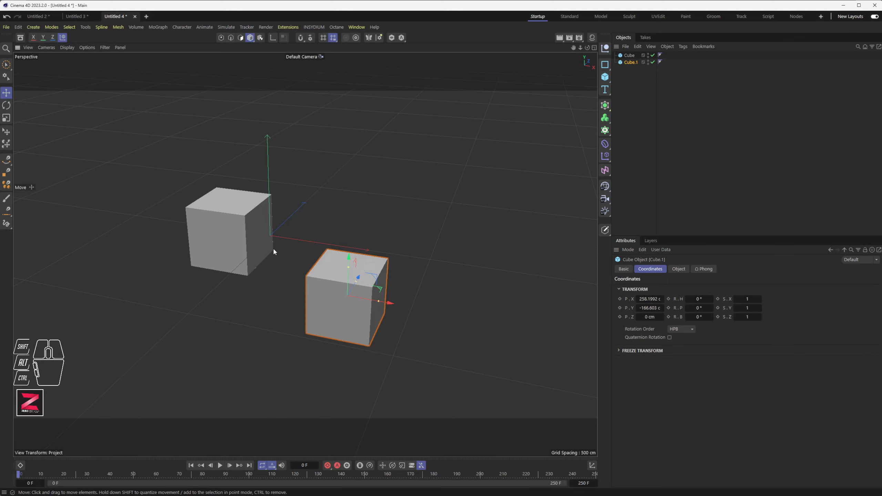
{"action": "left_click_drag", "start_coordinate": [278, 253], "coordinate": [313, 269], "text": "alt"}
{"action": "middle_click_drag", "start_coordinate": [295, 285], "coordinate": [307, 283], "text": "alt"}
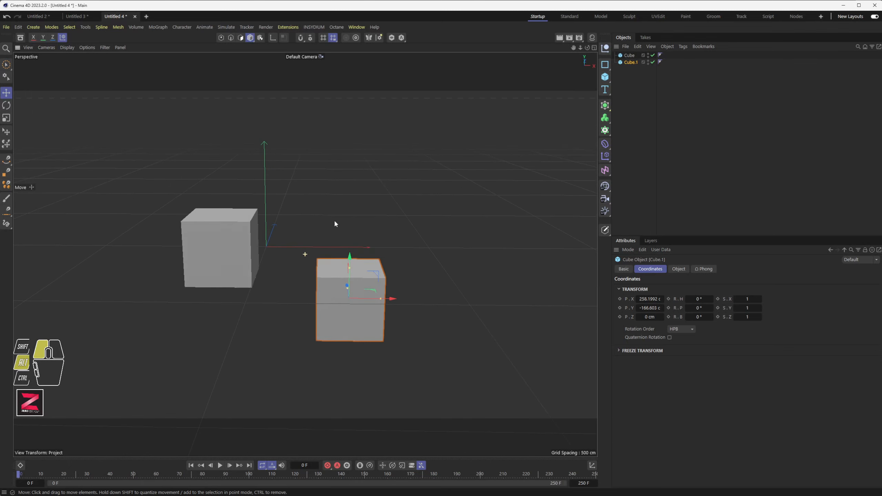
{"action": "scroll", "coordinate": [310, 260], "scroll_direction": "up", "scroll_amount": 3, "text": "alt"}
{"action": "left_click_drag", "start_coordinate": [327, 248], "coordinate": [417, 274], "text": "alt"}
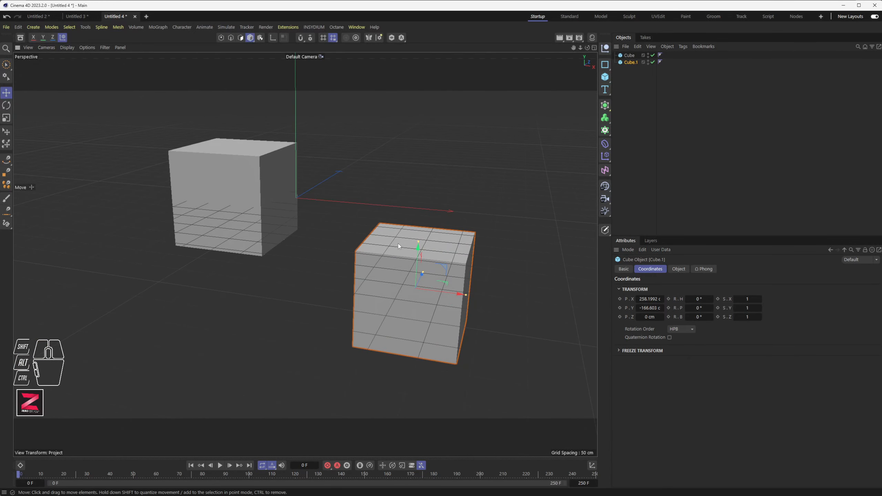
{"action": "left_click_drag", "start_coordinate": [263, 230], "coordinate": [277, 278], "text": "alt"}
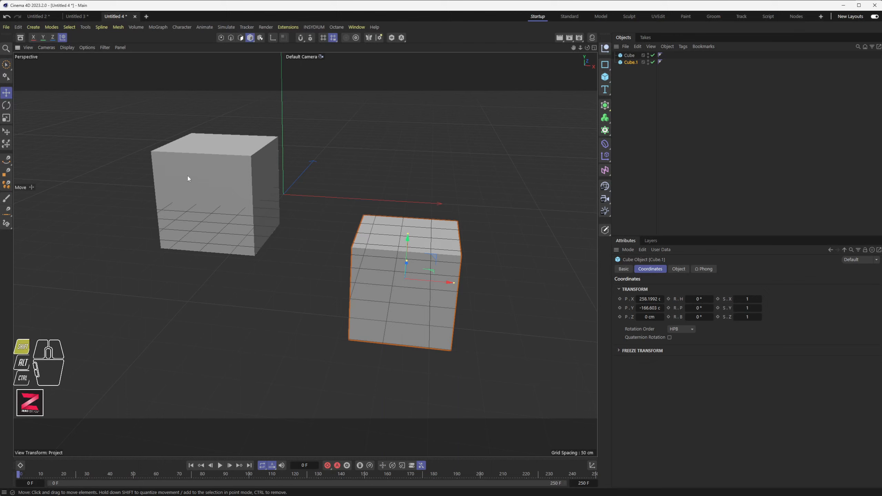
Select both cubes with Brush Selection and align them with the Center tool, using Middle on the Y axis
{"action": "key", "text": "9"}
{"action": "left_click", "coordinate": [226, 178]}
{"action": "left_click", "coordinate": [412, 306], "text": "shift"}
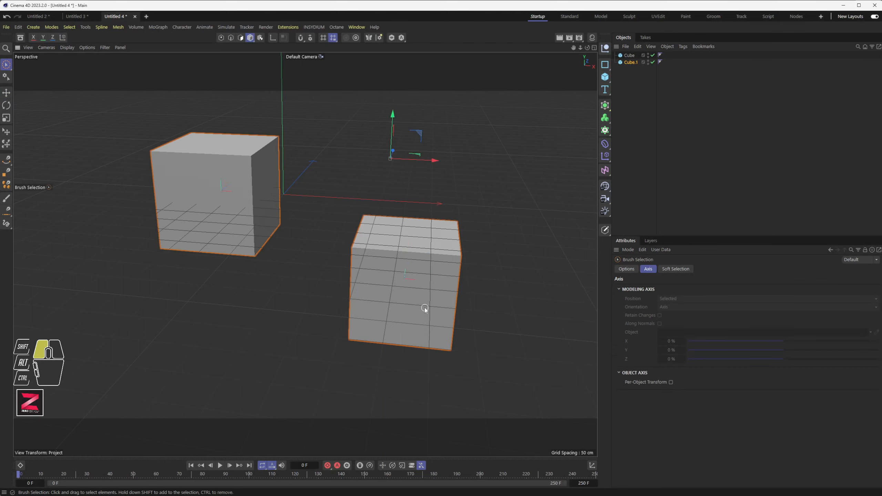
{"action": "left_click", "coordinate": [86, 27]}
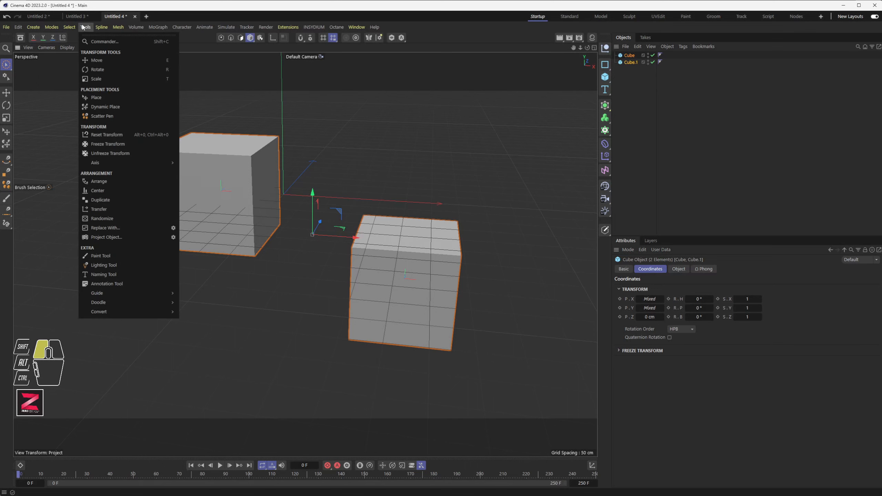
{"action": "left_click", "coordinate": [98, 192]}
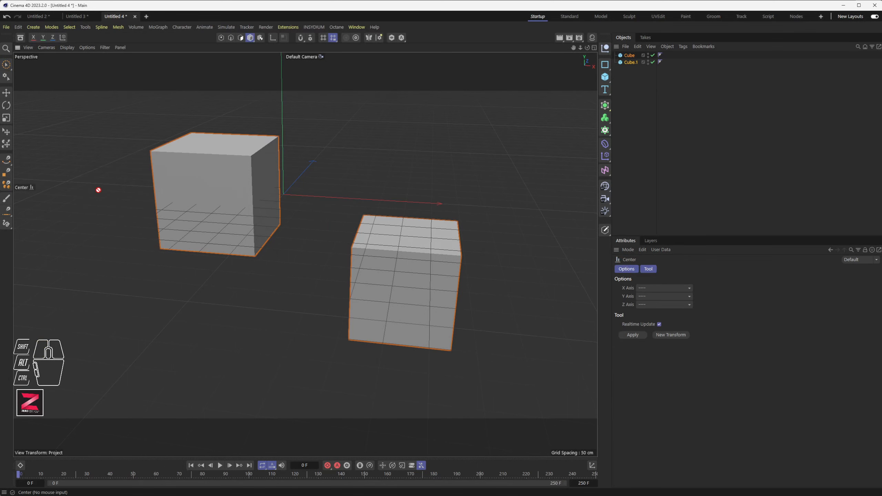
{"action": "left_click", "coordinate": [648, 295]}
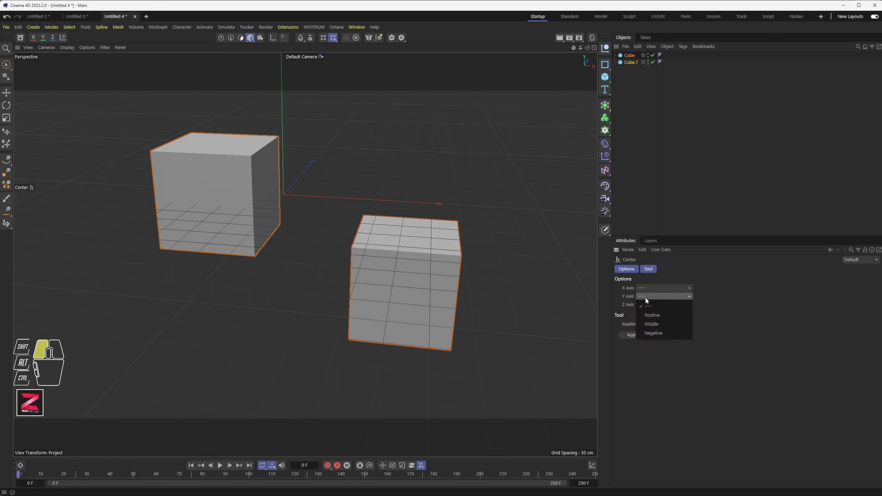
{"action": "left_click", "coordinate": [652, 324]}
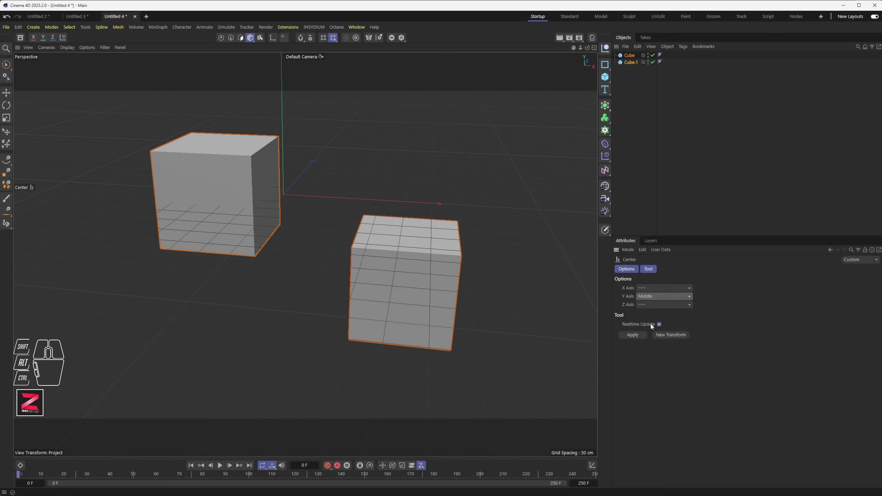
{"action": "left_click", "coordinate": [632, 335]}
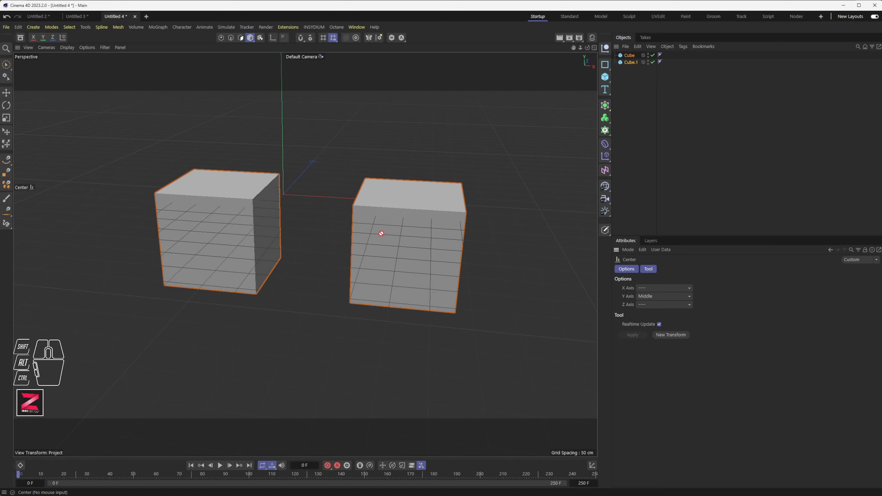
Undo the Y-axis centering, redo and undo it once more for comparison, and return to the Move tool
{"action": "key", "text": "ctrl"}
{"action": "left_click", "coordinate": [305, 329], "text": "ctrl"}
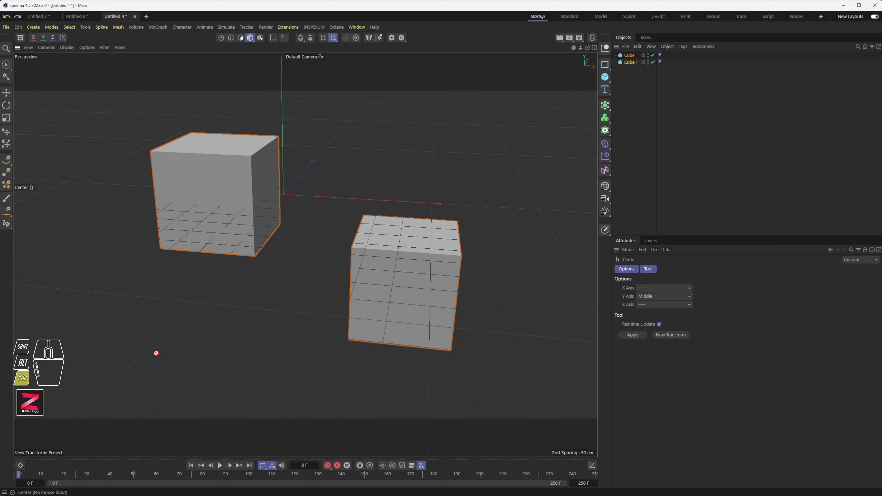
{"action": "key", "text": "ctrl+y"}
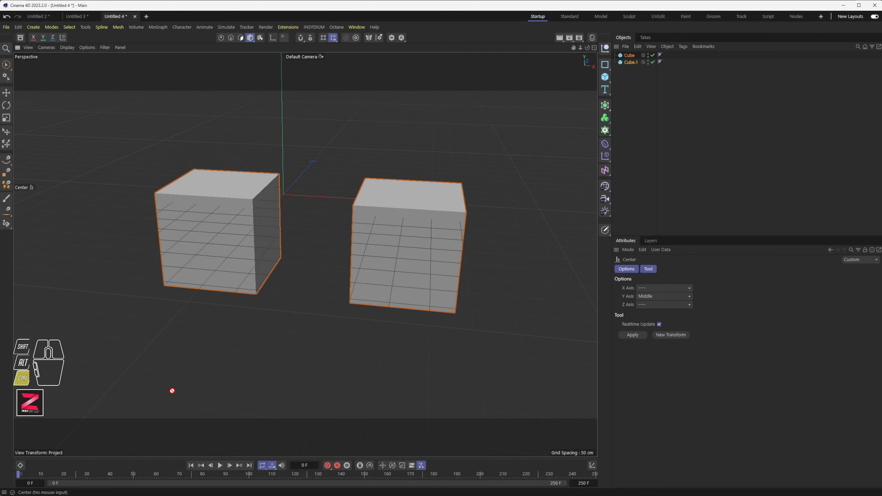
{"action": "key", "text": "ctrl+z"}
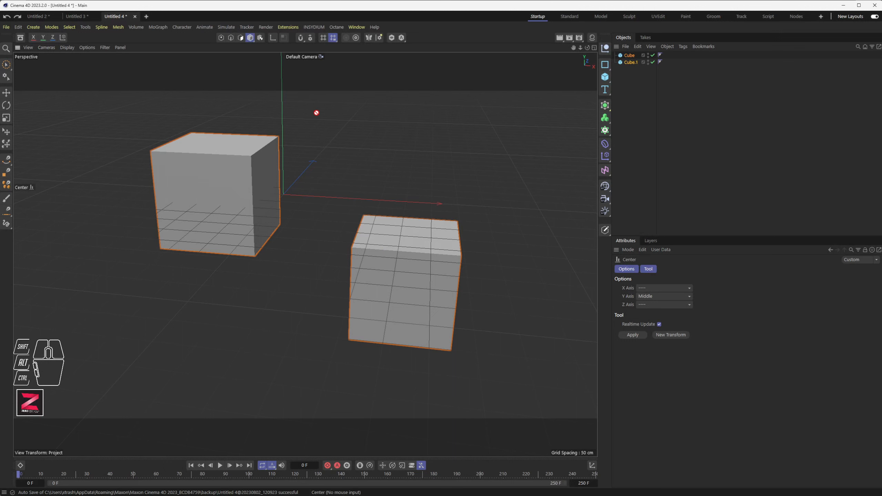
{"action": "key", "text": "e"}
{"action": "left_click", "coordinate": [371, 295]}
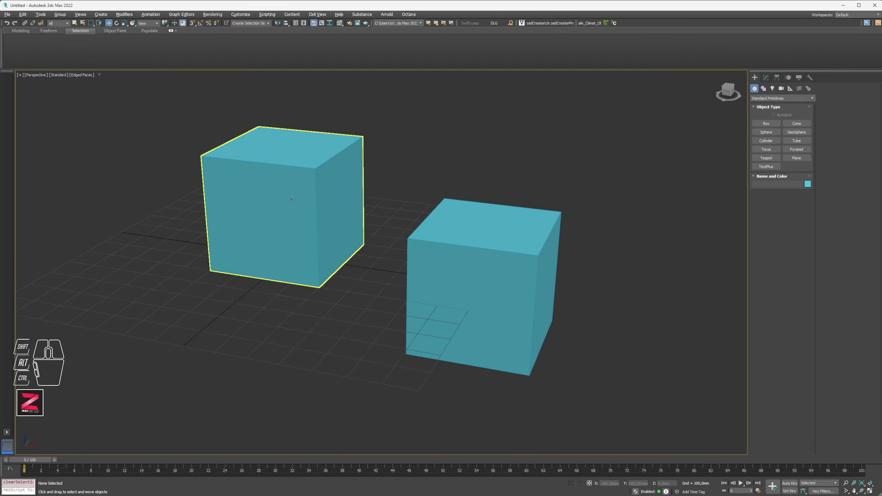
Switch to 3ds Max, select the second box (Box002), and move it along the Z axis to about -161.4 mm
{"action": "left_click", "coordinate": [307, 187]}
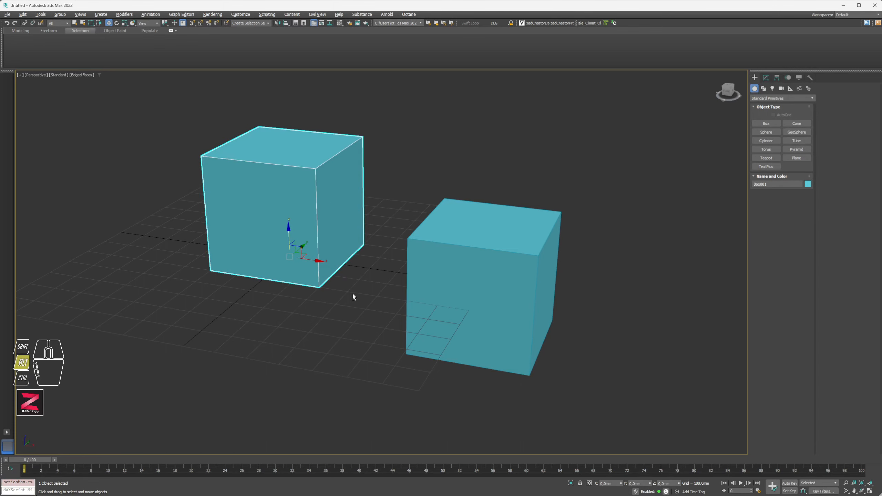
{"action": "mouse_move", "coordinate": [353, 294]}
{"action": "middle_mouse_down", "text": "alt"}
{"action": "mouse_move", "coordinate": [368, 262]}
{"action": "mouse_move", "coordinate": [366, 246]}
{"action": "mouse_move", "coordinate": [356, 303]}
{"action": "mouse_move", "coordinate": [362, 237]}
{"action": "mouse_move", "coordinate": [363, 300]}
{"action": "mouse_move", "coordinate": [354, 303]}
{"action": "middle_mouse_up", "text": "alt"}
{"action": "left_click", "coordinate": [491, 270]}
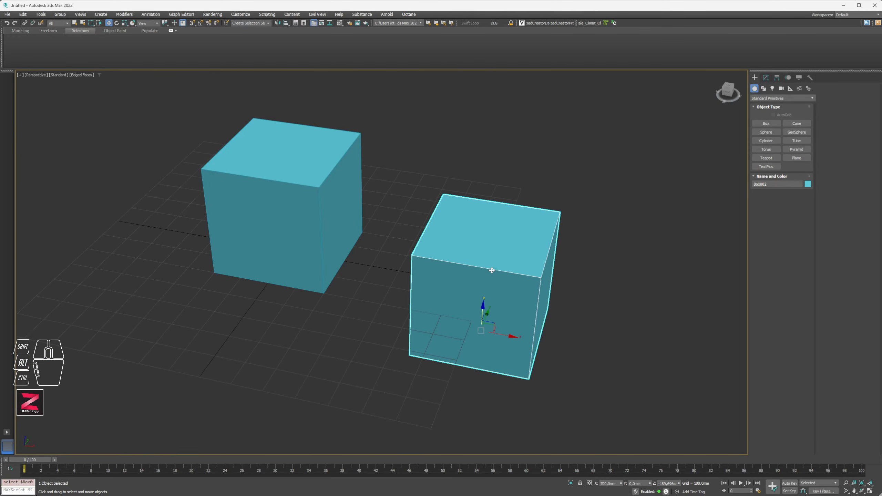
{"action": "mouse_move", "coordinate": [364, 325]}
{"action": "middle_mouse_down", "text": "alt"}
{"action": "mouse_move", "coordinate": [371, 274]}
{"action": "mouse_move", "coordinate": [364, 290]}
{"action": "mouse_move", "coordinate": [376, 317]}
{"action": "middle_mouse_up", "text": "alt"}
{"action": "left_click_drag", "start_coordinate": [483, 306], "coordinate": [482, 330]}
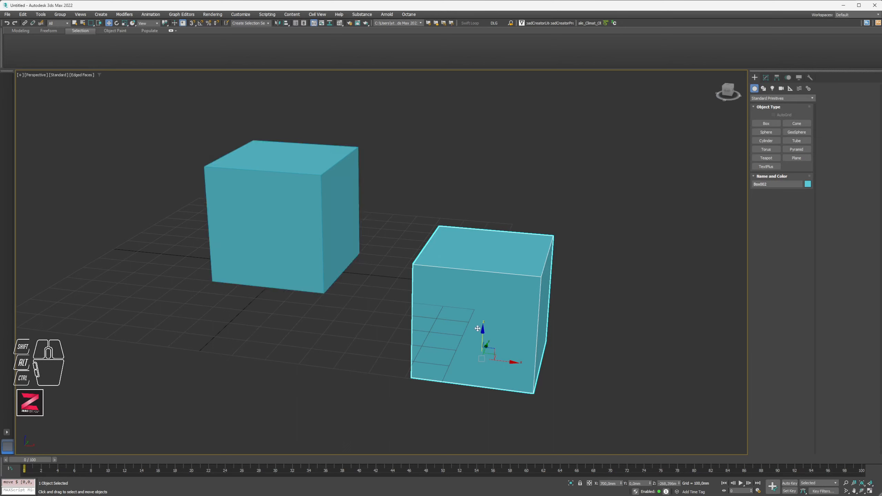
{"action": "mouse_move", "coordinate": [482, 332]}
{"action": "left_mouse_down"}
{"action": "mouse_move", "coordinate": [483, 203]}
{"action": "mouse_move", "coordinate": [479, 323]}
{"action": "mouse_move", "coordinate": [479, 247]}
{"action": "mouse_move", "coordinate": [480, 315]}
{"action": "left_mouse_up"}
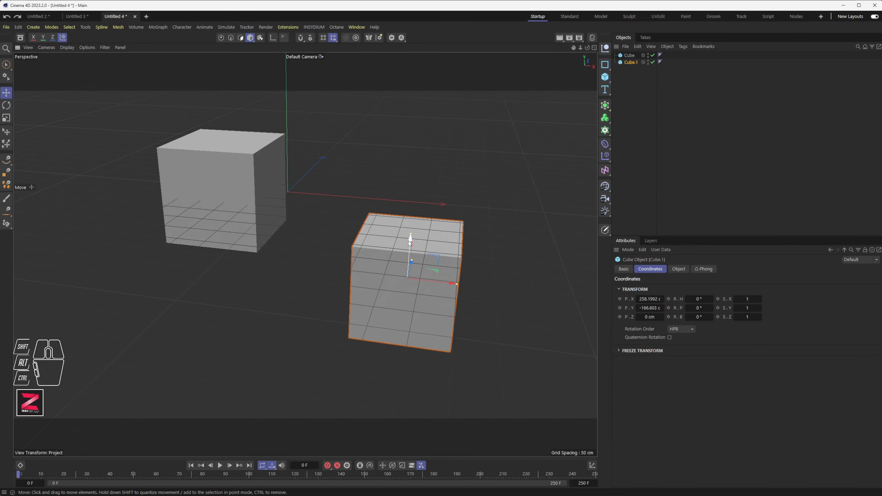
Return to Cinema 4D and raise Cube.1 along the Y axis to about -55.3 cm
{"action": "left_click_drag", "start_coordinate": [409, 249], "coordinate": [303, 201], "text": "alt"}
{"action": "middle_click_drag", "start_coordinate": [334, 227], "coordinate": [317, 257], "text": "alt"}
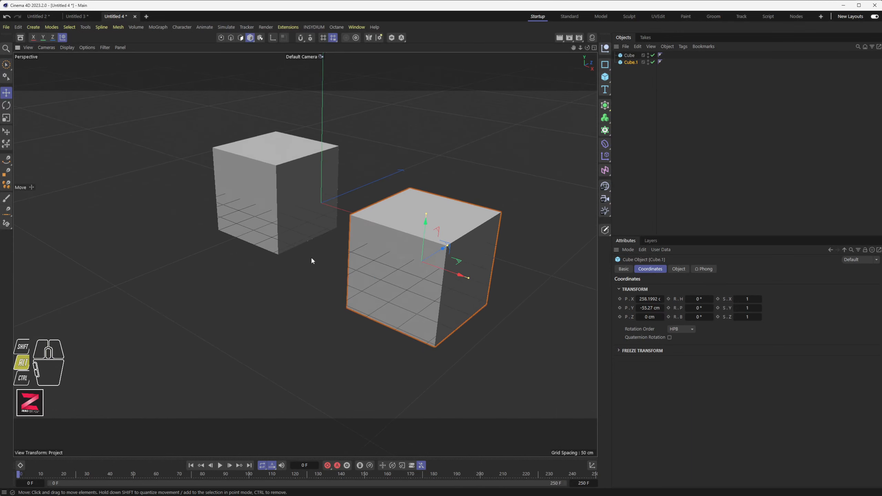
{"action": "left_click_drag", "start_coordinate": [312, 259], "coordinate": [339, 245], "text": "alt"}
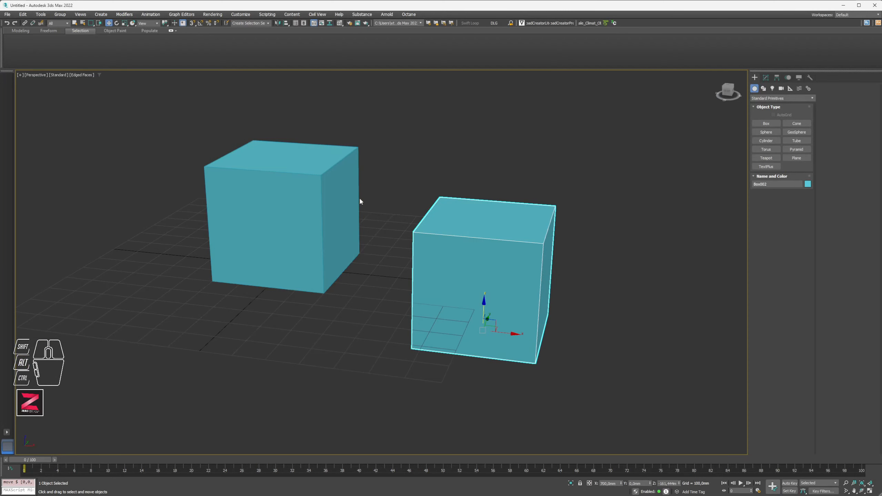
In 3ds Max, turn on snapping and enable Pivot in the Grid and Snap Settings
{"action": "left_click", "coordinate": [192, 23]}
{"action": "right_click", "coordinate": [193, 24]}
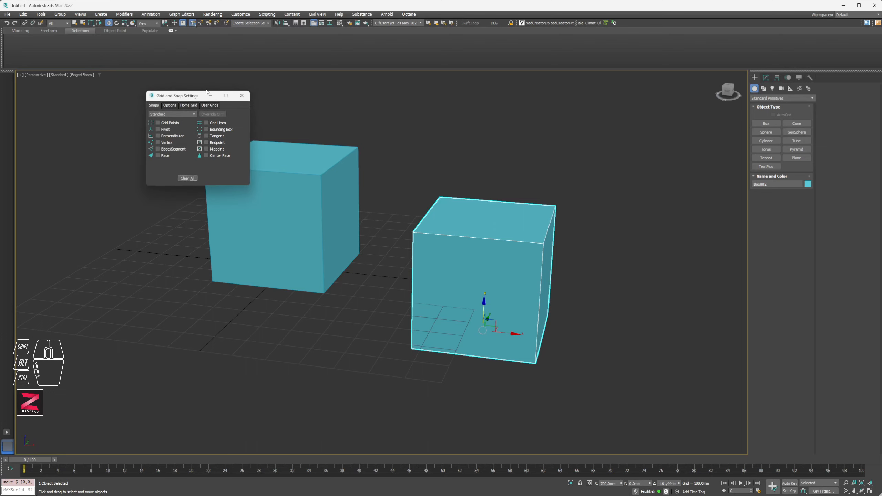
{"action": "left_click_drag", "start_coordinate": [187, 99], "coordinate": [162, 82]}
{"action": "left_click", "coordinate": [192, 23]}
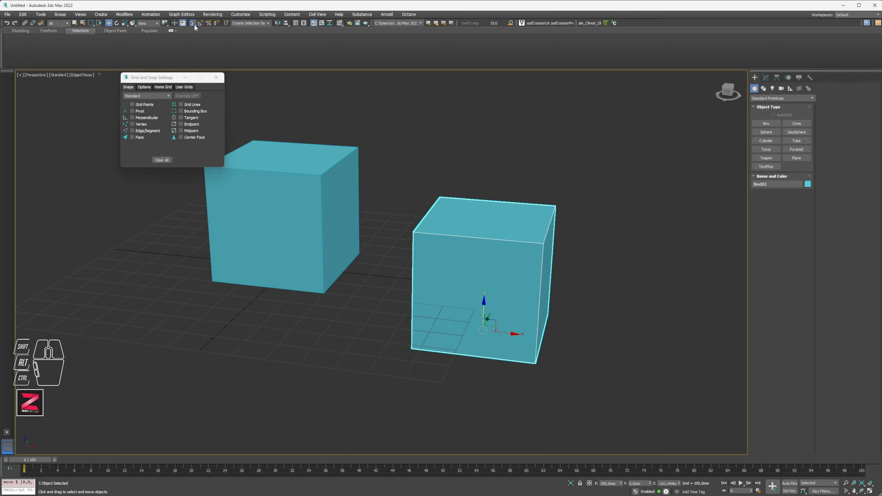
{"action": "left_click", "coordinate": [132, 111]}
{"action": "left_click_drag", "start_coordinate": [170, 80], "coordinate": [113, 80]}
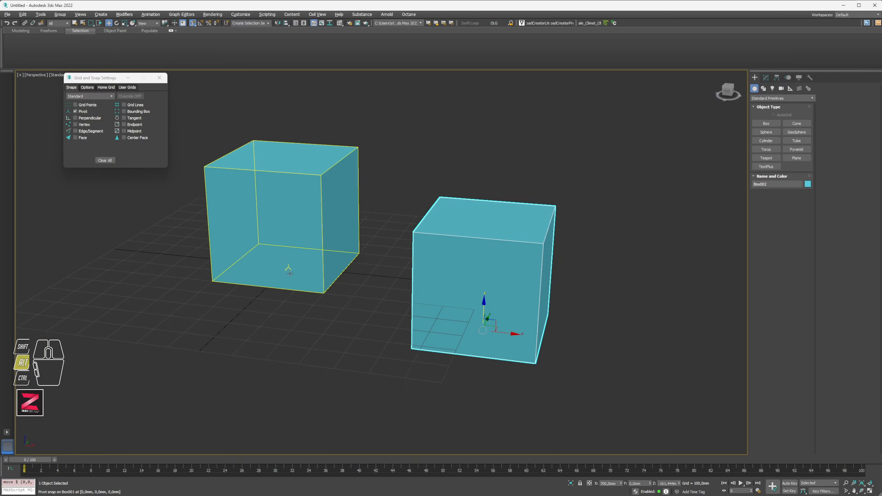
Snap Box002 along the Z axis to the first box's pivot at 0 mm, and deselect it
{"action": "middle_click_drag", "start_coordinate": [294, 258], "coordinate": [295, 247], "text": "alt"}
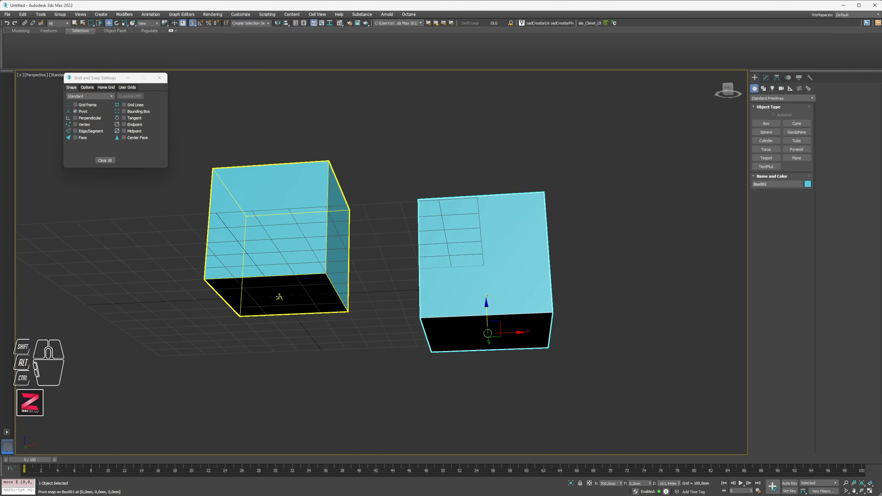
{"action": "mouse_move", "coordinate": [293, 255]}
{"action": "middle_mouse_down", "text": "alt"}
{"action": "mouse_move", "coordinate": [305, 240]}
{"action": "mouse_move", "coordinate": [301, 262]}
{"action": "middle_mouse_up", "text": "alt"}
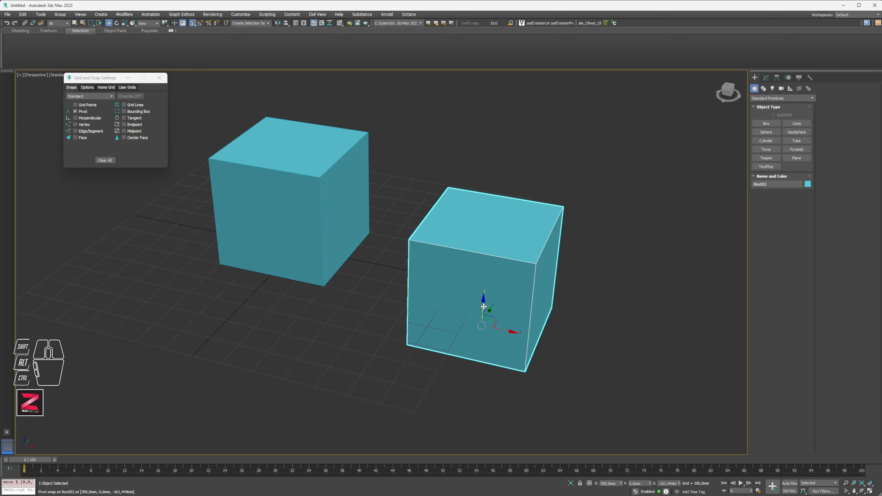
{"action": "left_click_drag", "start_coordinate": [484, 307], "coordinate": [291, 247]}
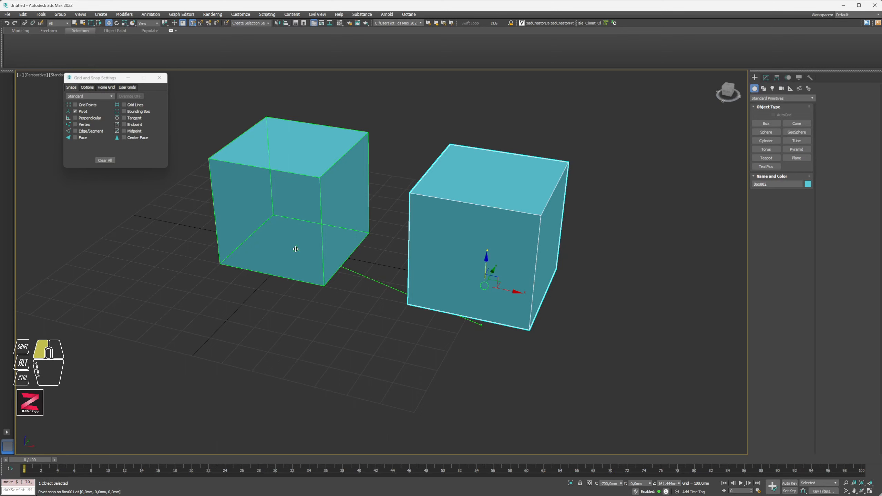
{"action": "left_click_drag", "start_coordinate": [295, 249], "coordinate": [295, 248]}
{"action": "left_click_drag", "start_coordinate": [445, 322], "coordinate": [419, 309], "text": "alt"}
{"action": "middle_click_drag", "start_coordinate": [420, 309], "coordinate": [406, 324], "text": "alt"}
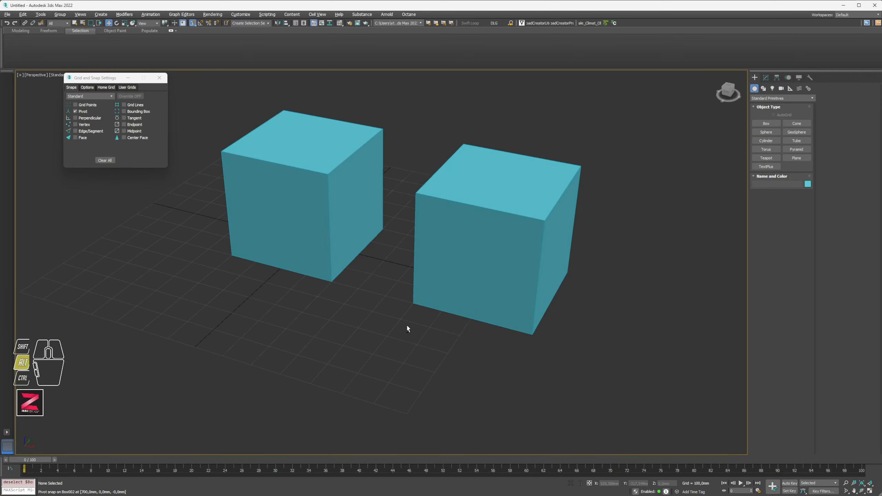
Enable Vertex snapping and snap Box002 along the Z axis to the first box's top corner, at 400 mm
{"action": "left_click", "coordinate": [496, 281]}
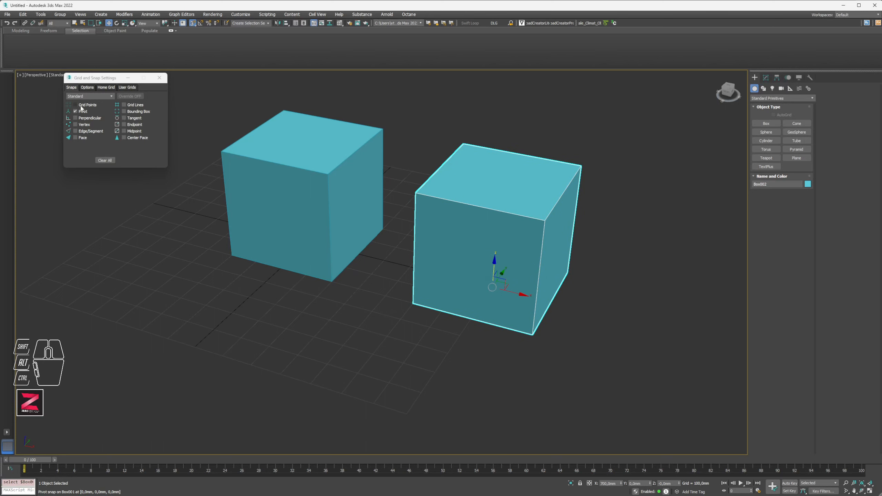
{"action": "left_click", "coordinate": [76, 125]}
{"action": "left_click_drag", "start_coordinate": [494, 269], "coordinate": [385, 131]}
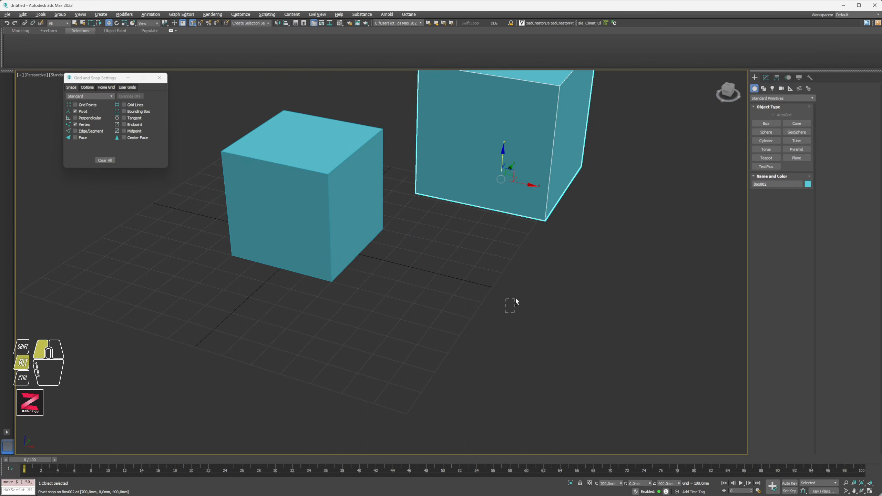
{"action": "middle_click_drag", "start_coordinate": [507, 290], "coordinate": [501, 283], "text": "alt"}
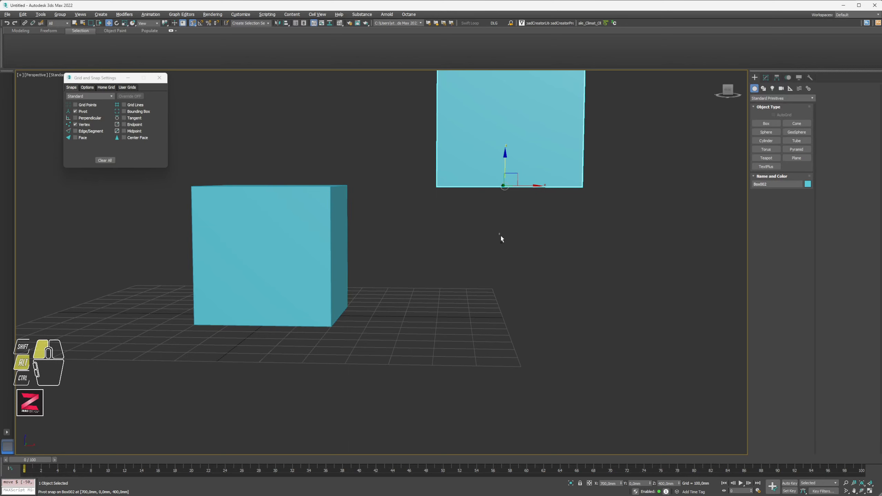
{"action": "middle_click_drag", "start_coordinate": [499, 252], "coordinate": [490, 220], "text": "alt"}
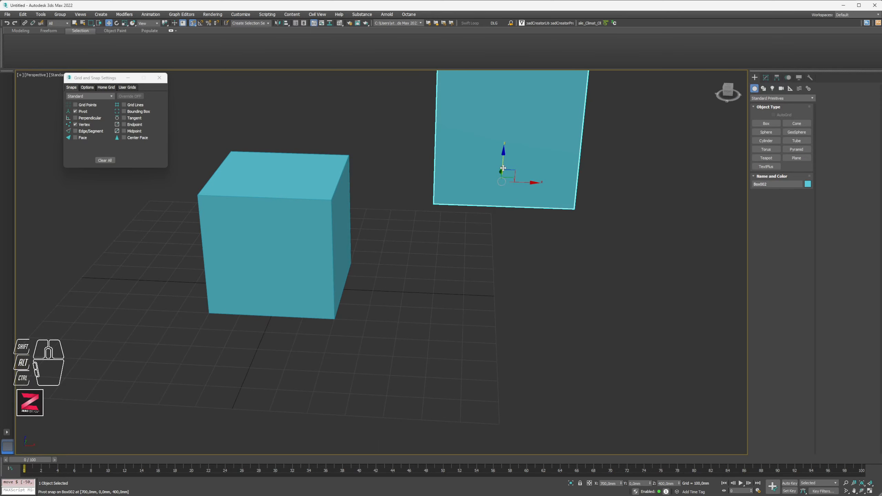
{"action": "mouse_move", "coordinate": [495, 182]}
{"action": "left_mouse_down"}
{"action": "mouse_move", "coordinate": [510, 181]}
{"action": "mouse_move", "coordinate": [445, 183]}
{"action": "mouse_move", "coordinate": [473, 188]}
{"action": "mouse_move", "coordinate": [426, 178]}
{"action": "mouse_move", "coordinate": [521, 179]}
{"action": "mouse_move", "coordinate": [350, 156]}
{"action": "mouse_move", "coordinate": [336, 316]}
{"action": "mouse_move", "coordinate": [240, 163]}
{"action": "mouse_move", "coordinate": [217, 164]}
{"action": "mouse_move", "coordinate": [214, 148]}
{"action": "mouse_move", "coordinate": [391, 149]}
{"action": "mouse_move", "coordinate": [344, 157]}
{"action": "mouse_move", "coordinate": [496, 240]}
{"action": "mouse_move", "coordinate": [437, 223]}
{"action": "mouse_move", "coordinate": [502, 181]}
{"action": "left_mouse_up"}
{"action": "mouse_move", "coordinate": [398, 261]}
{"action": "middle_mouse_down", "text": "alt"}
{"action": "mouse_move", "coordinate": [406, 250]}
{"action": "mouse_move", "coordinate": [396, 281]}
{"action": "mouse_move", "coordinate": [396, 268]}
{"action": "middle_mouse_up", "text": "alt"}
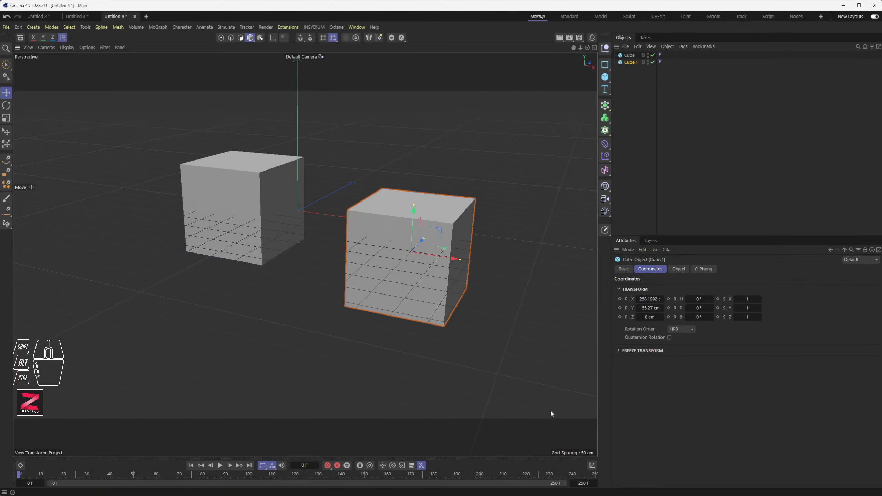
{"action": "left_click_drag", "start_coordinate": [316, 302], "coordinate": [341, 309], "text": "alt"}
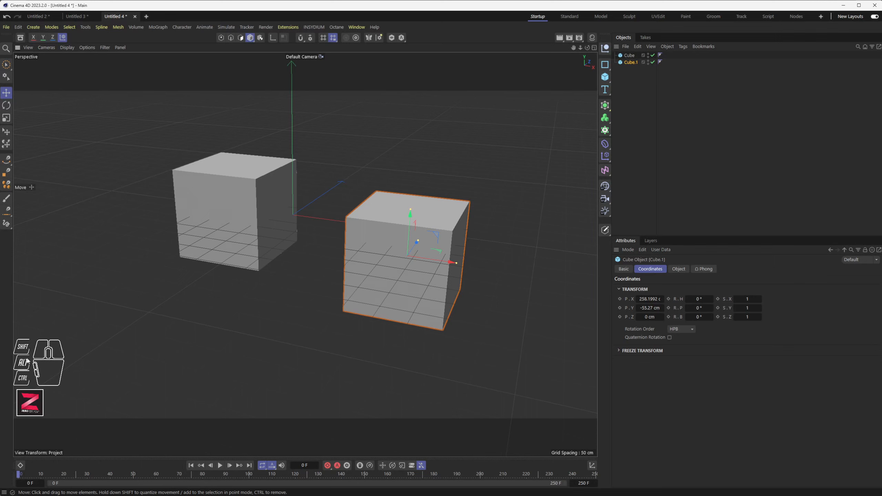
{"action": "key", "text": "ctrl"}
{"action": "key", "text": "shift"}
{"action": "key", "text": "alt"}
{"action": "key", "text": "shift"}
{"action": "key", "text": "alt"}
{"action": "key", "text": "ctrl"}
{"action": "right_click", "coordinate": [182, 323]}
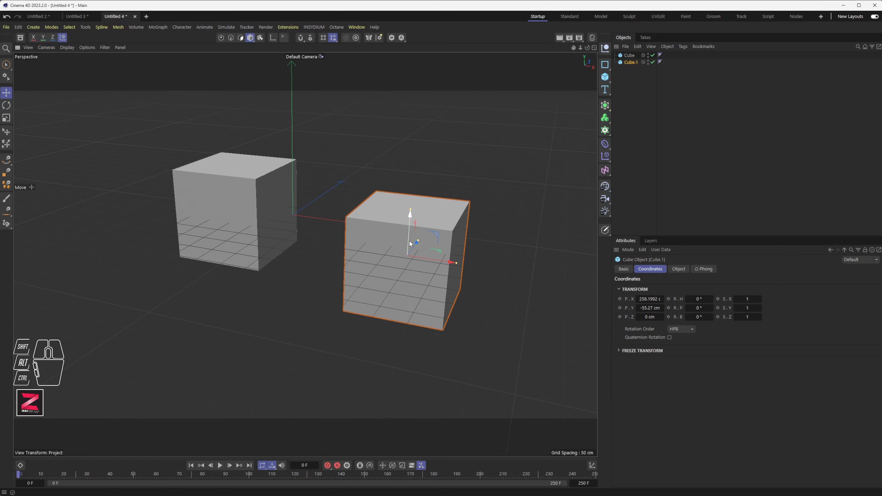
In Cinema 4D, lower Cube.1 along Y to about -94.9 cm, and enable snapping with Axis as the only snap type
{"action": "mouse_move", "coordinate": [409, 243]}
{"action": "left_mouse_down"}
{"action": "mouse_move", "coordinate": [407, 271]}
{"action": "mouse_move", "coordinate": [406, 259]}
{"action": "left_mouse_up"}
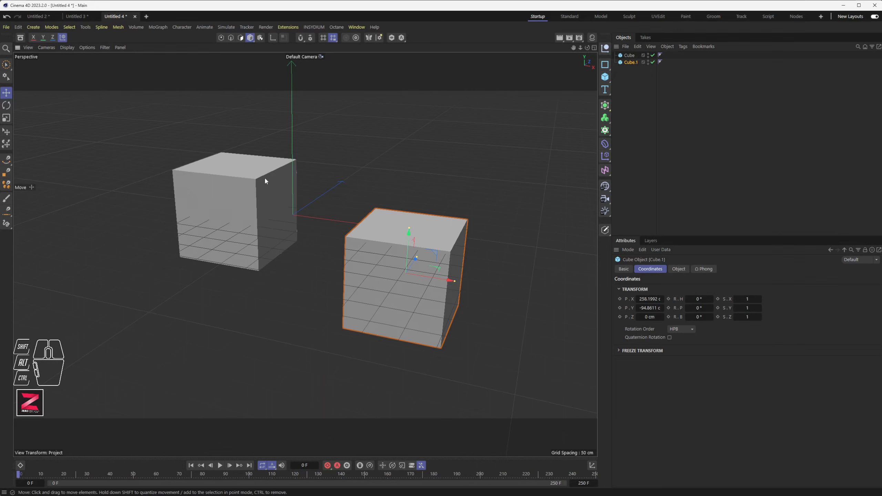
{"action": "left_click", "coordinate": [311, 38]}
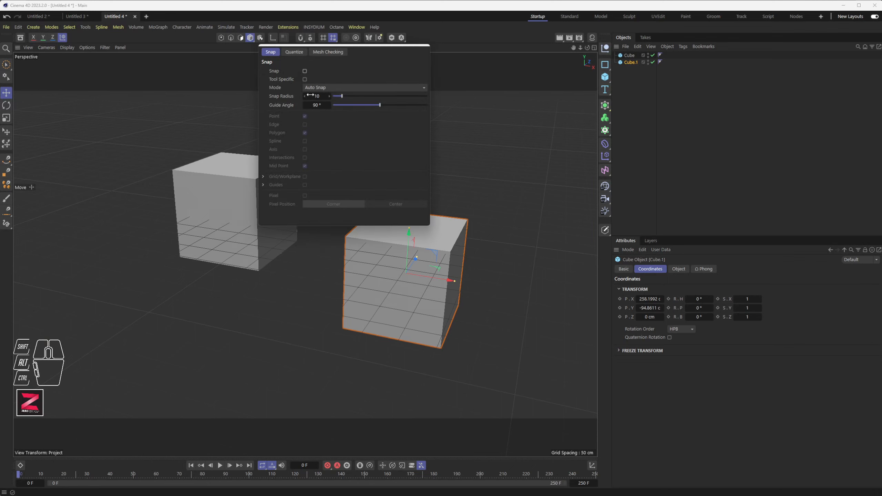
{"action": "left_click", "coordinate": [305, 71]}
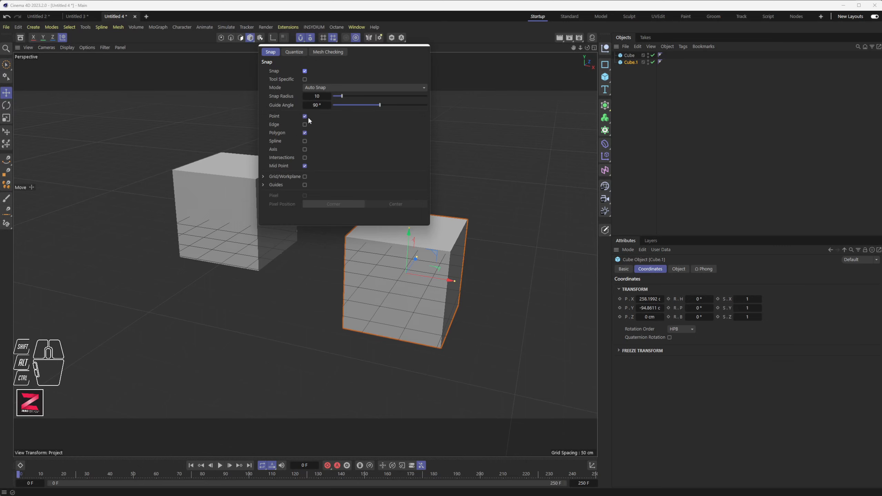
{"action": "left_click", "coordinate": [305, 133]}
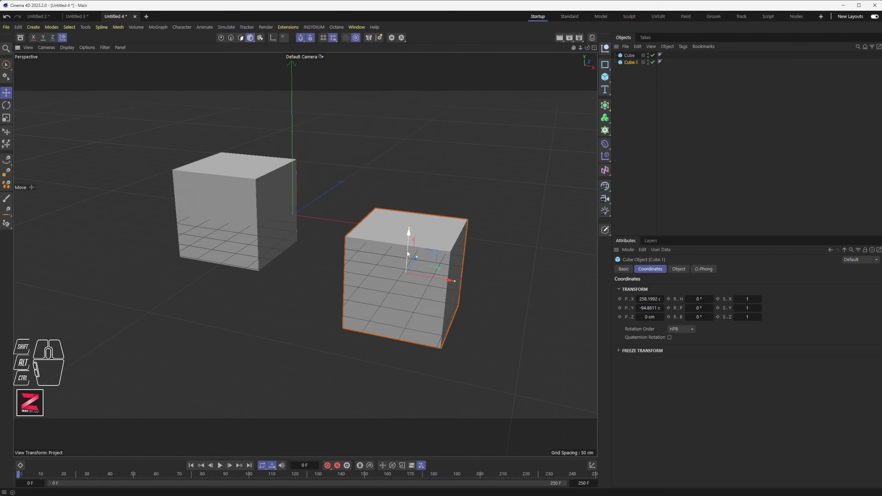
Test the Axis snap by moving Cube.1 along the Y axis, lowering it to about -157.2 cm
{"action": "left_click_drag", "start_coordinate": [408, 256], "coordinate": [327, 264]}
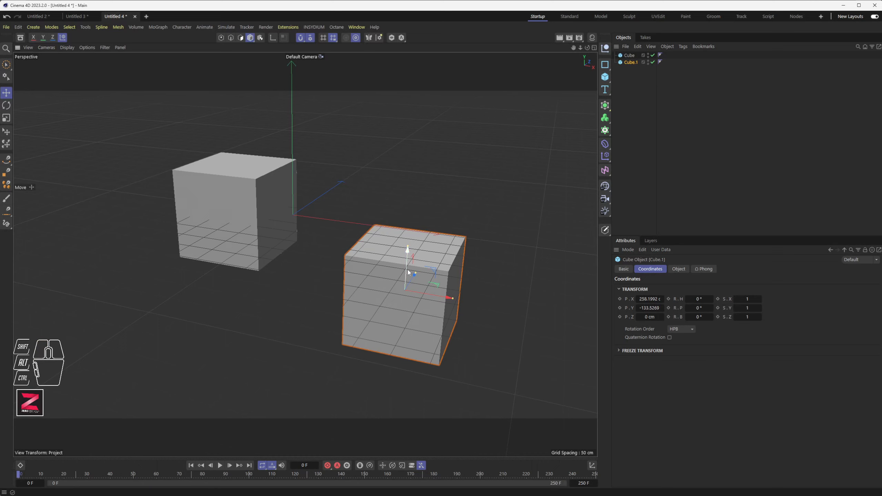
{"action": "key", "text": "ctrl"}
{"action": "left_click_drag", "start_coordinate": [405, 293], "coordinate": [405, 293]}
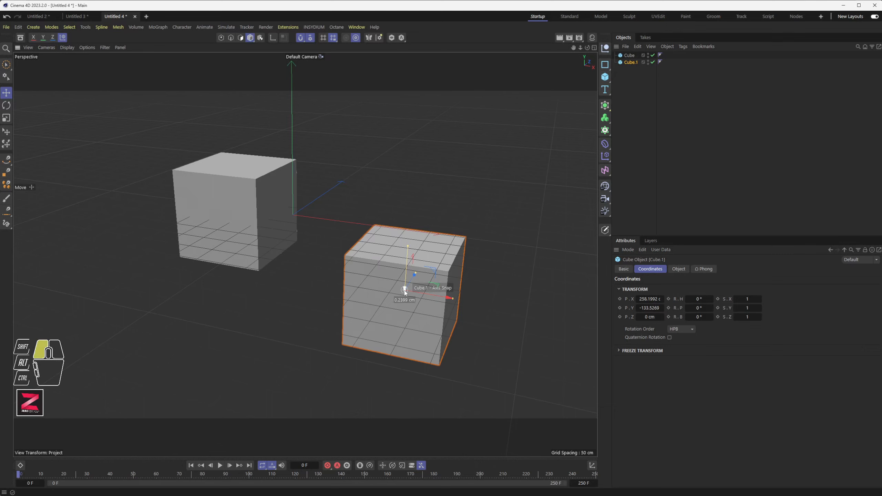
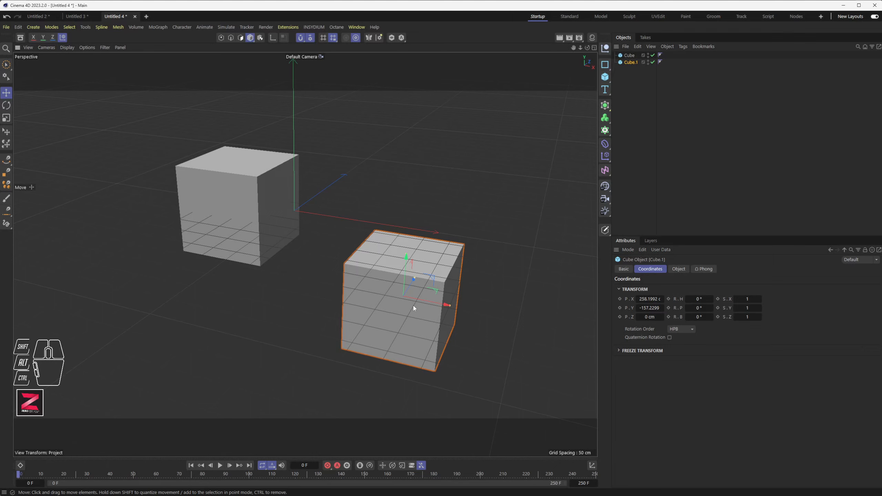
Snap Cube.1's own axis along Y to the first cube's axis at 0 cm, and undo the move
{"action": "right_click", "coordinate": [404, 277], "text": "ctrl"}
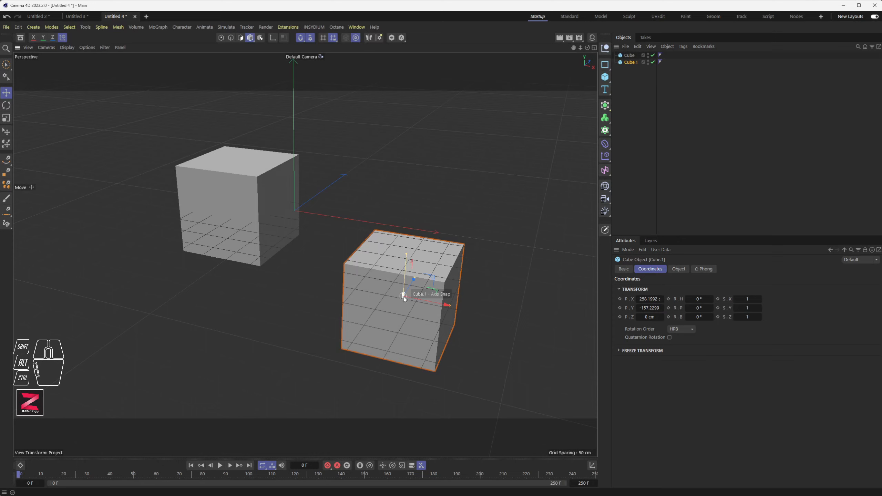
{"action": "left_click_drag", "start_coordinate": [404, 296], "coordinate": [404, 296]}
{"action": "left_click_drag", "start_coordinate": [403, 296], "coordinate": [242, 203]}
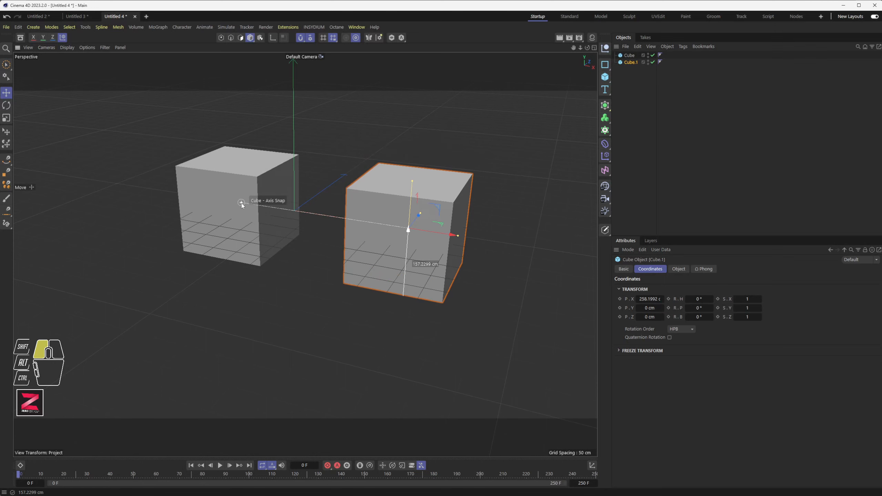
{"action": "left_click_drag", "start_coordinate": [242, 203], "coordinate": [242, 203]}
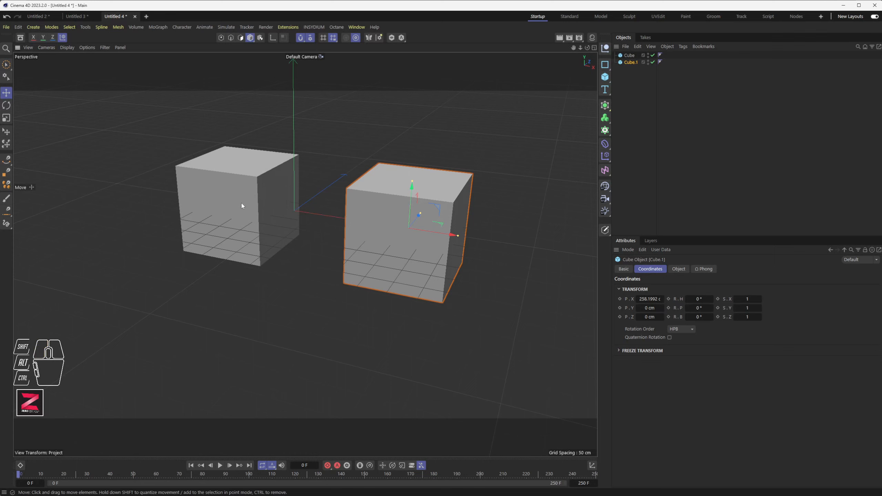
{"action": "key", "text": "ctrl+z"}
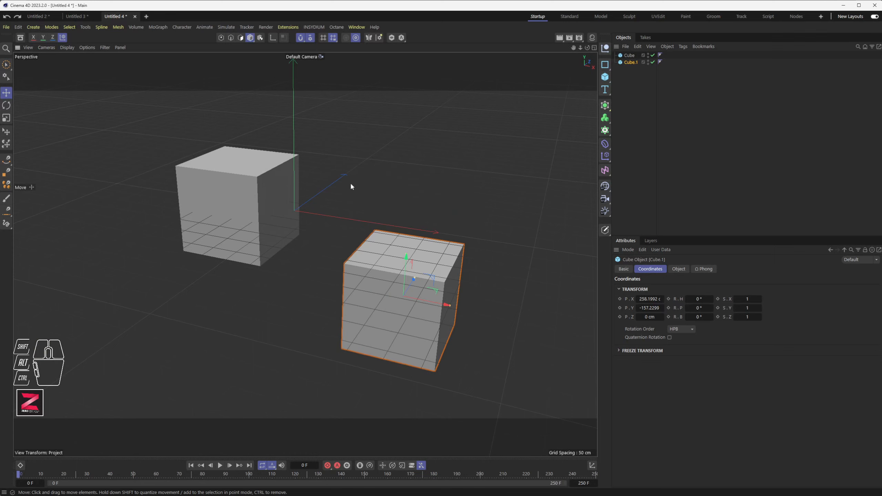
Enable Point snapping and snap Cube.1's axis along Y to the first cube's top corner, at 100 cm
{"action": "left_click", "coordinate": [313, 36]}
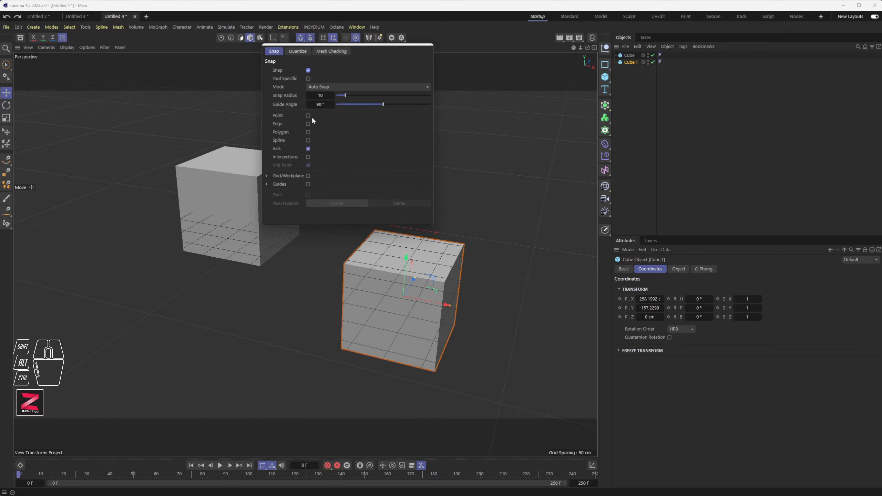
{"action": "left_click", "coordinate": [308, 115]}
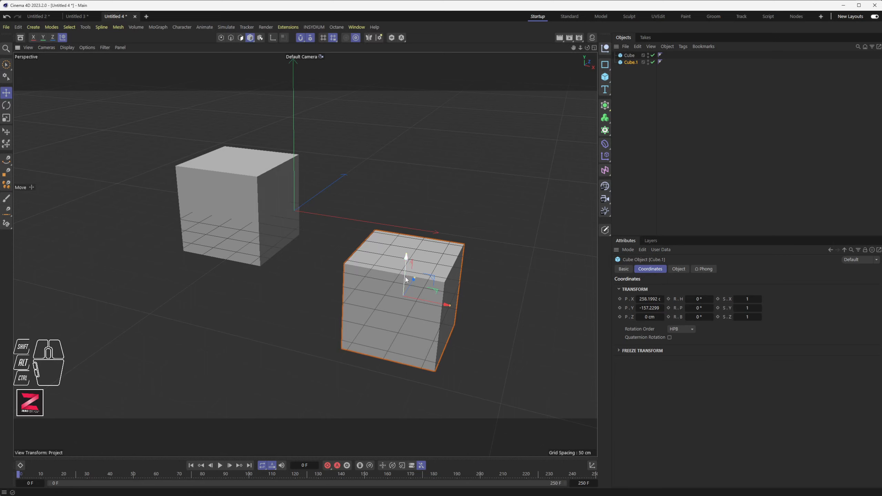
{"action": "key", "text": "ctrl"}
{"action": "mouse_move", "coordinate": [403, 296]}
{"action": "left_mouse_down"}
{"action": "mouse_move", "coordinate": [403, 271]}
{"action": "mouse_move", "coordinate": [318, 256]}
{"action": "mouse_move", "coordinate": [283, 229]}
{"action": "mouse_move", "coordinate": [278, 207]}
{"action": "mouse_move", "coordinate": [299, 155]}
{"action": "mouse_move", "coordinate": [246, 186]}
{"action": "mouse_move", "coordinate": [177, 164]}
{"action": "mouse_move", "coordinate": [226, 146]}
{"action": "mouse_move", "coordinate": [309, 164]}
{"action": "mouse_move", "coordinate": [300, 157]}
{"action": "left_mouse_up"}
{"action": "left_click_drag", "start_coordinate": [351, 257], "coordinate": [391, 239], "text": "alt"}
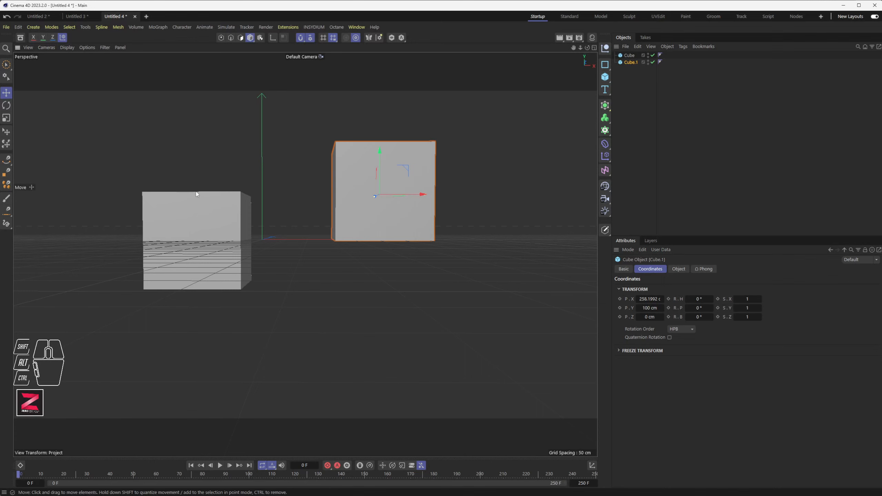
{"action": "left_click_drag", "start_coordinate": [197, 199], "coordinate": [229, 182], "text": "alt"}
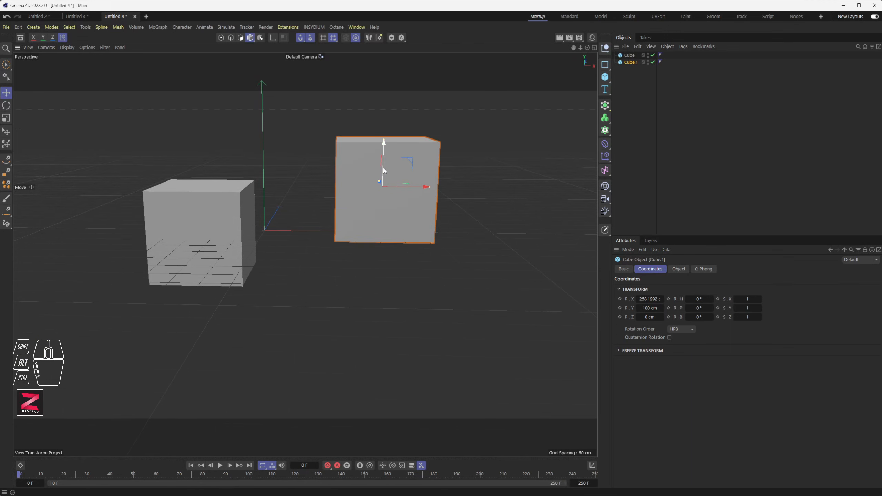
Enable Polygon and Mid Point snapping and snap Cube.1's axis along Y to the first cube's bottom corner, at -100 cm
{"action": "left_click_drag", "start_coordinate": [384, 153], "coordinate": [294, 262]}
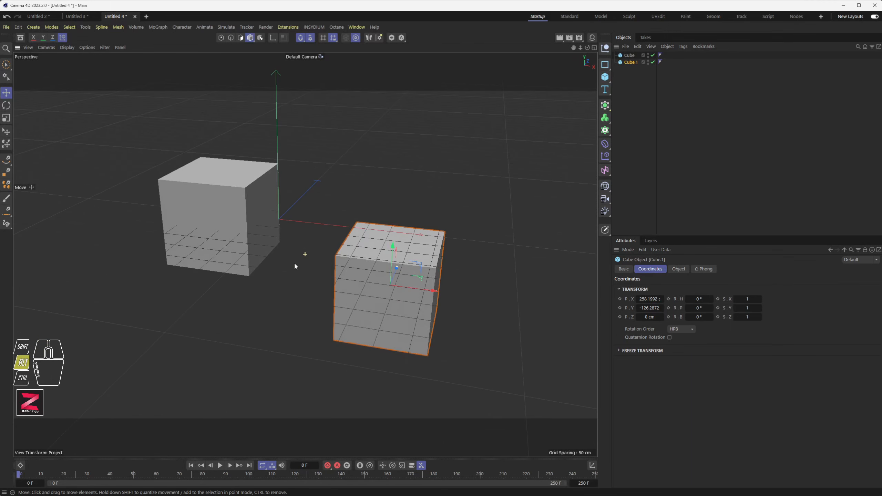
{"action": "left_click", "coordinate": [310, 38]}
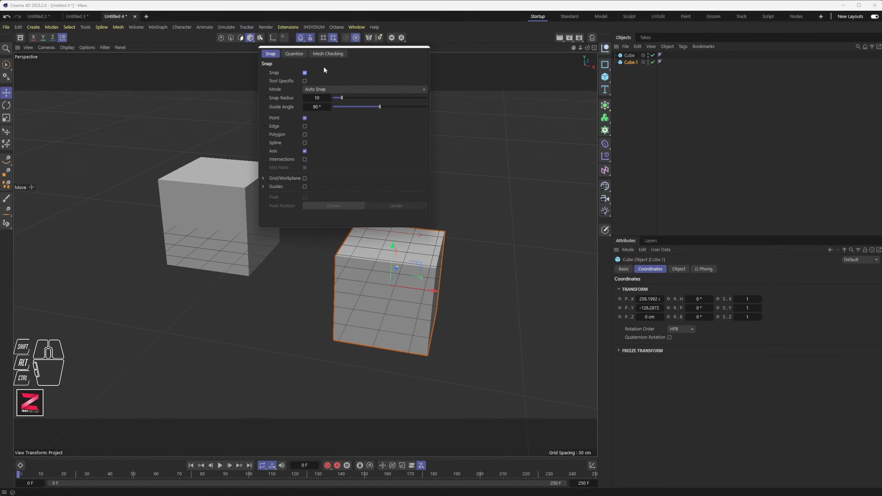
{"action": "left_click", "coordinate": [305, 135]}
{"action": "left_click", "coordinate": [305, 168]}
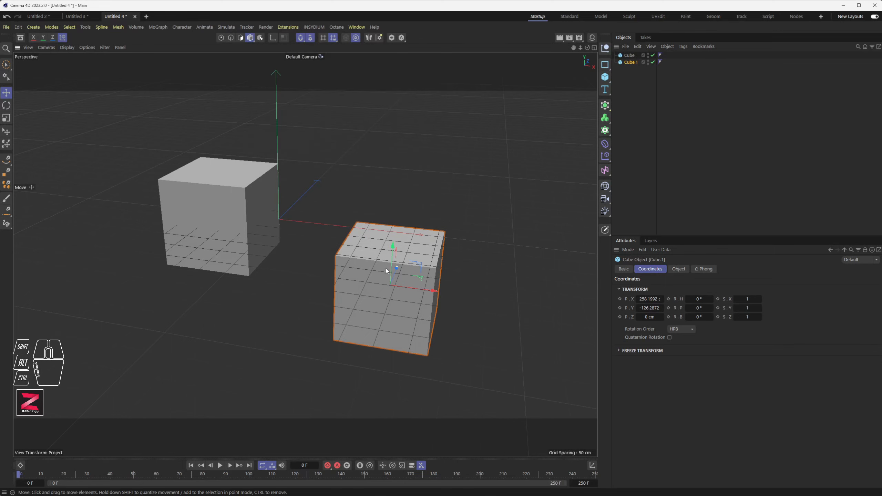
{"action": "right_click", "coordinate": [392, 268], "text": "ctrl"}
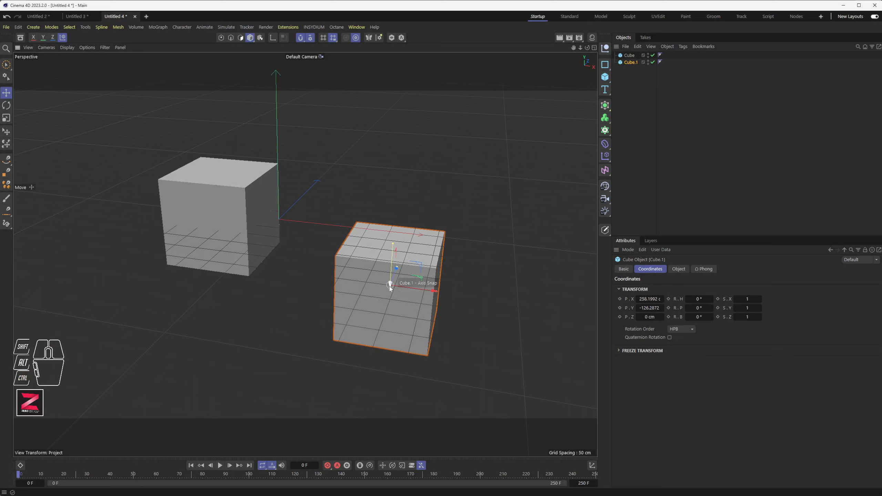
{"action": "mouse_move", "coordinate": [390, 287]}
{"action": "left_mouse_down"}
{"action": "mouse_move", "coordinate": [277, 237]}
{"action": "mouse_move", "coordinate": [265, 219]}
{"action": "mouse_move", "coordinate": [202, 231]}
{"action": "mouse_move", "coordinate": [206, 193]}
{"action": "mouse_move", "coordinate": [248, 190]}
{"action": "mouse_move", "coordinate": [221, 170]}
{"action": "mouse_move", "coordinate": [214, 262]}
{"action": "mouse_move", "coordinate": [225, 252]}
{"action": "mouse_move", "coordinate": [398, 244]}
{"action": "mouse_move", "coordinate": [396, 234]}
{"action": "mouse_move", "coordinate": [370, 282]}
{"action": "mouse_move", "coordinate": [387, 286]}
{"action": "left_mouse_up"}
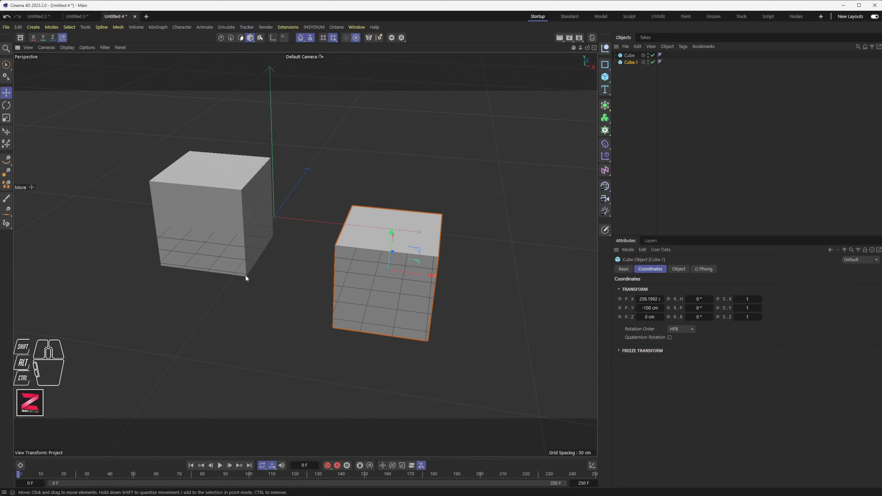
Snap Cube.1's own axis along X to the first cube's nearest bottom corner, at about -35.2 cm
{"action": "right_click", "coordinate": [406, 273], "text": "ctrl"}
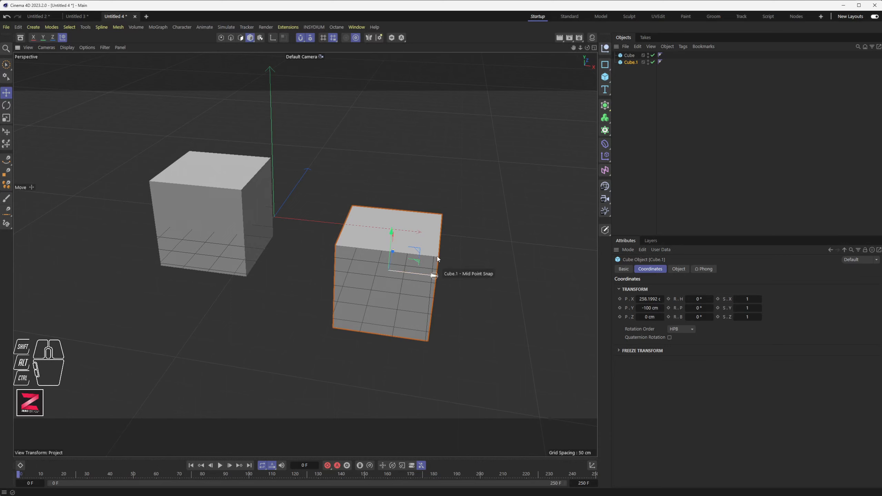
{"action": "left_click_drag", "start_coordinate": [437, 259], "coordinate": [389, 270]}
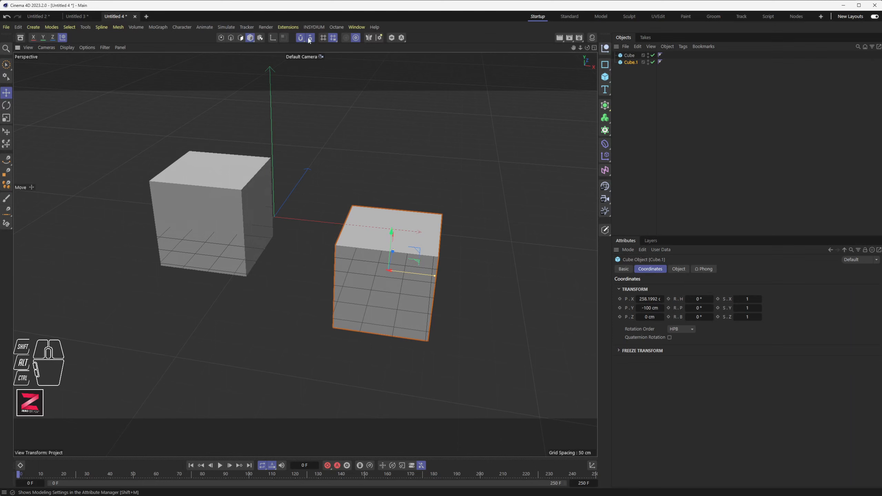
{"action": "left_click", "coordinate": [310, 37]}
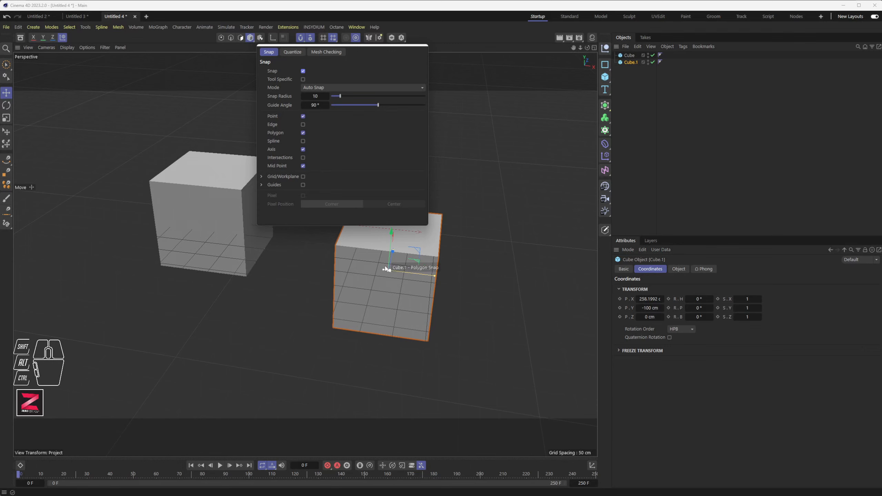
{"action": "left_click_drag", "start_coordinate": [381, 273], "coordinate": [398, 275]}
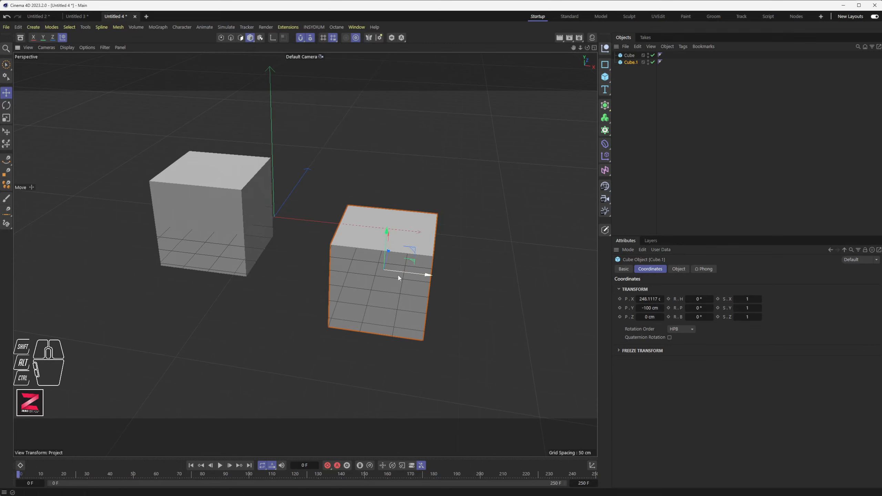
{"action": "key", "text": "ctrl"}
{"action": "right_click", "coordinate": [405, 272], "text": "ctrl"}
{"action": "left_click_drag", "start_coordinate": [383, 272], "coordinate": [247, 276]}
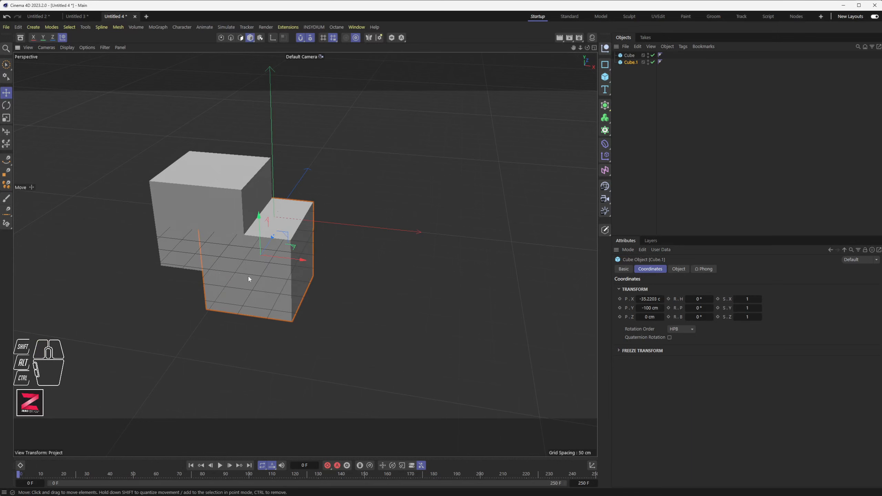
Move Cube.1 away from the first cube along X to about 310.7 cm, and turn off Point and Axis snapping
{"action": "left_click_drag", "start_coordinate": [315, 308], "coordinate": [453, 295], "text": "alt"}
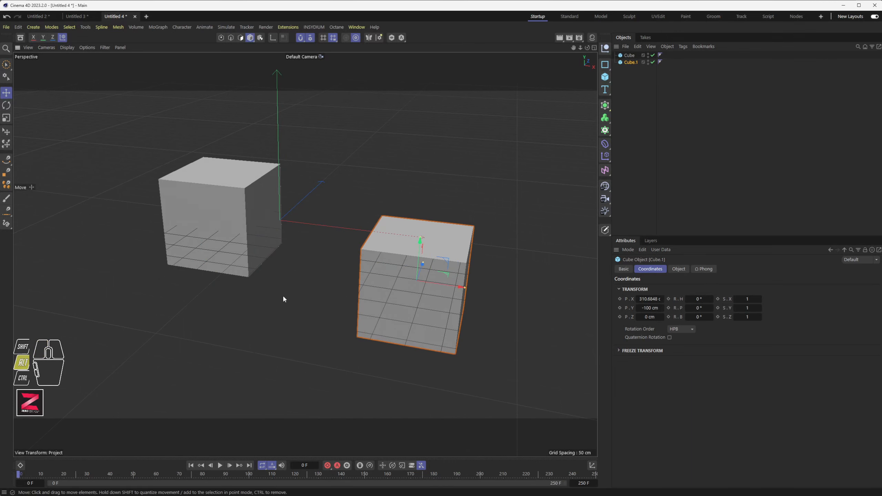
{"action": "left_click_drag", "start_coordinate": [285, 299], "coordinate": [343, 271], "text": "alt"}
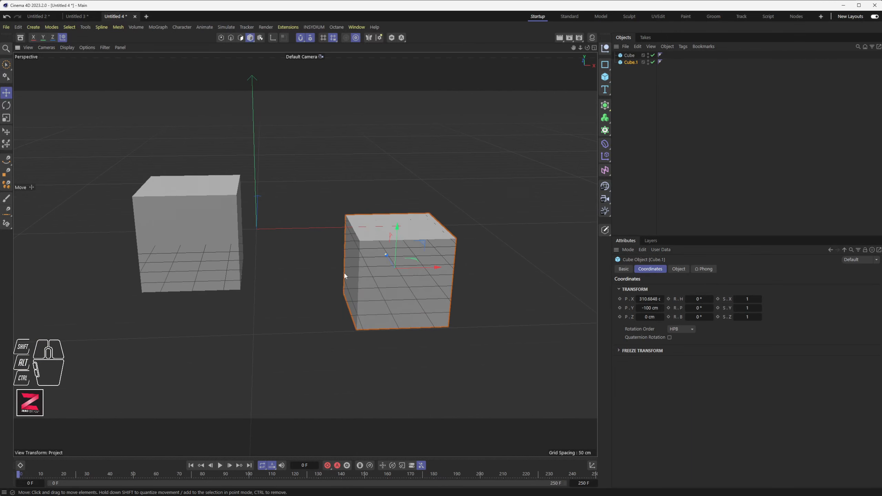
{"action": "left_click_drag", "start_coordinate": [249, 244], "coordinate": [245, 242], "text": "alt"}
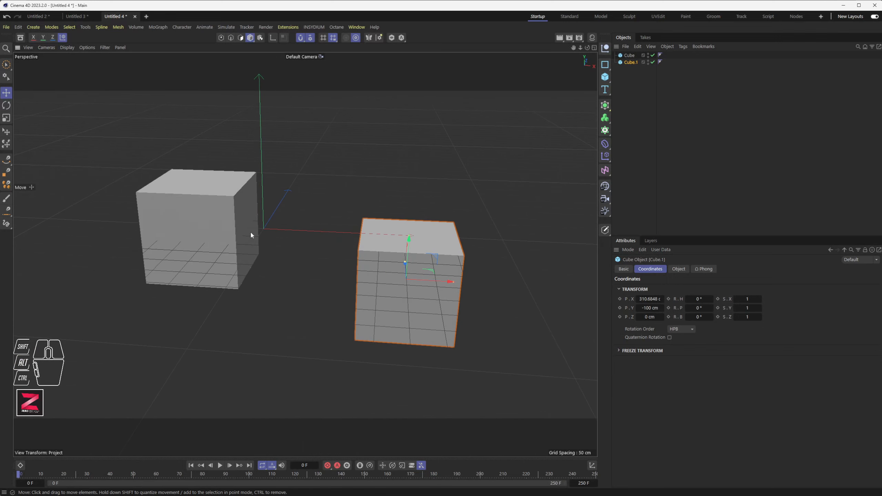
{"action": "left_click", "coordinate": [311, 38]}
{"action": "left_click", "coordinate": [304, 133]}
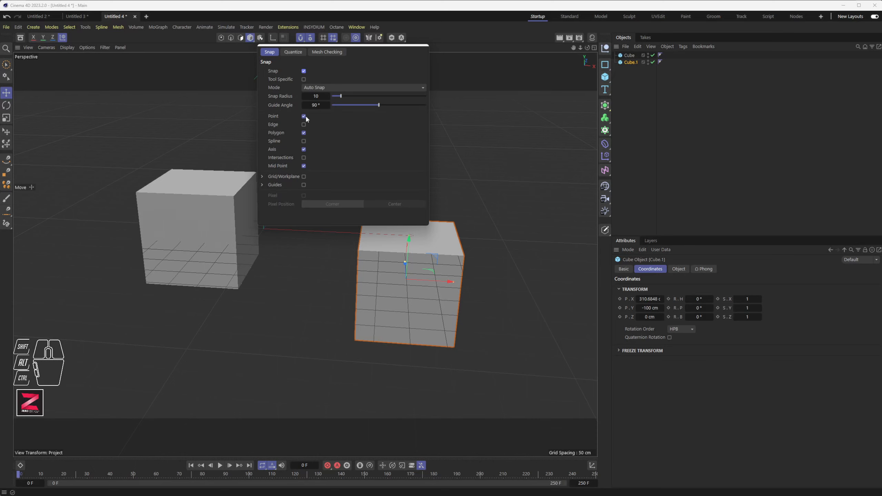
{"action": "left_click", "coordinate": [304, 117]}
{"action": "left_click", "coordinate": [303, 149]}
{"action": "left_click", "coordinate": [303, 258]}
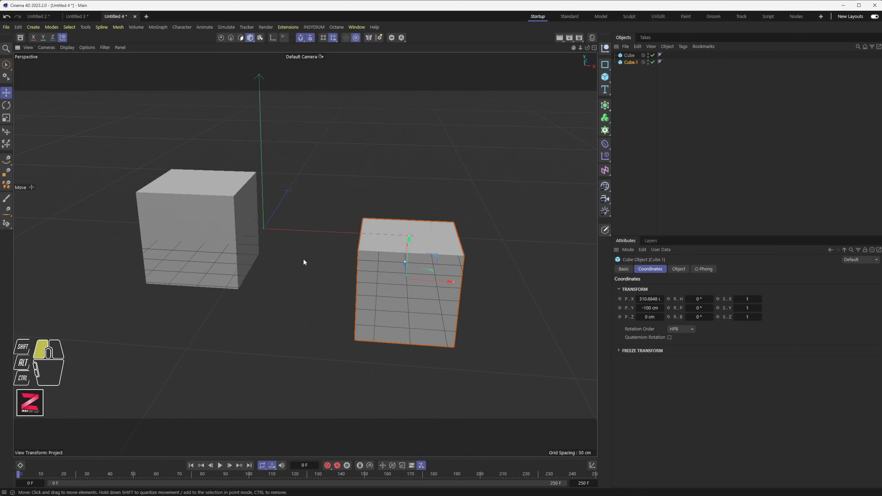
Snap the midpoint of Cube.1's near side along X to the first cube's facing side, placing Cube.1 at about 64.8 cm
{"action": "left_click_drag", "start_coordinate": [320, 295], "coordinate": [343, 292], "text": "alt"}
{"action": "left_click", "coordinate": [384, 269]}
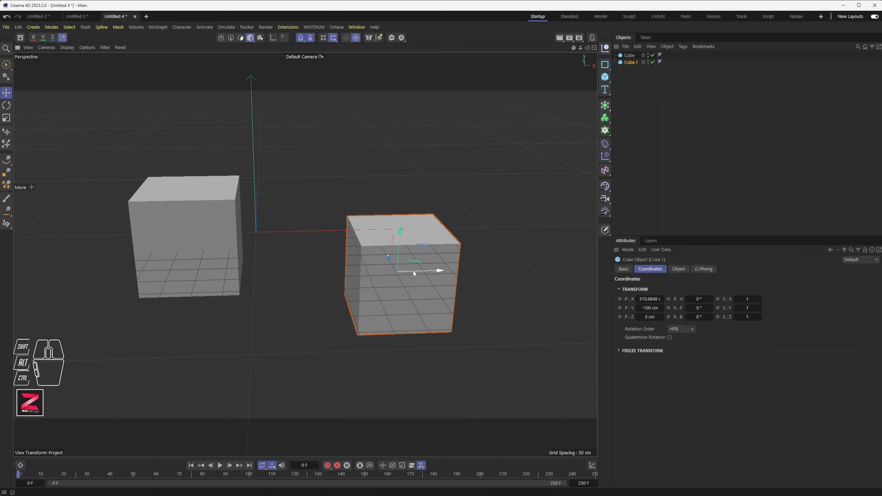
{"action": "mouse_move", "coordinate": [414, 271]}
{"action": "left_mouse_down"}
{"action": "mouse_move", "coordinate": [304, 276]}
{"action": "mouse_move", "coordinate": [415, 274]}
{"action": "left_mouse_up"}
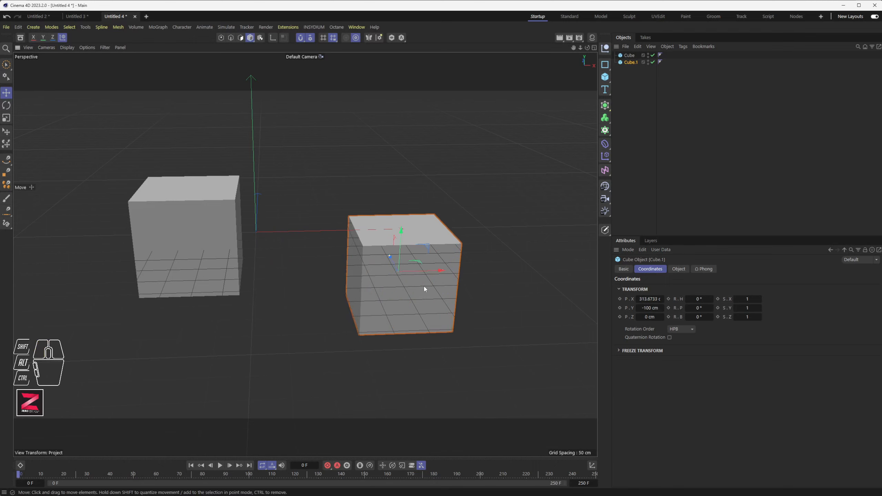
{"action": "key", "text": "ctrl"}
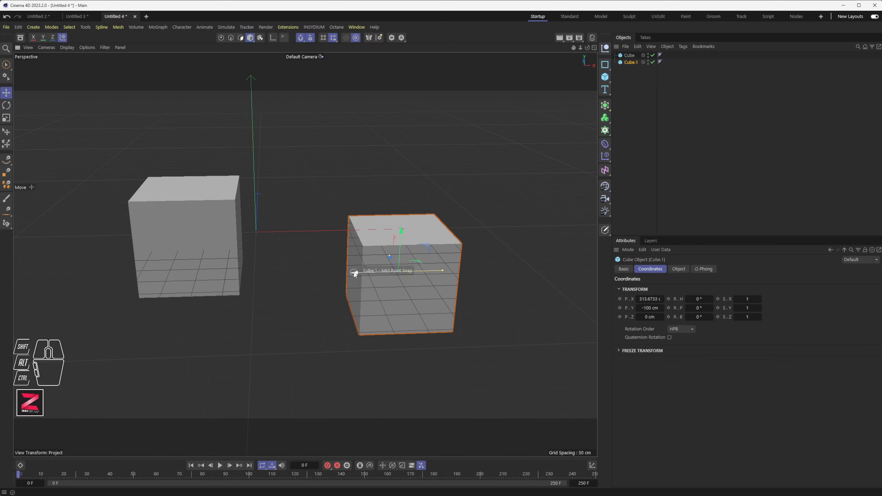
{"action": "left_click_drag", "start_coordinate": [353, 273], "coordinate": [240, 234]}
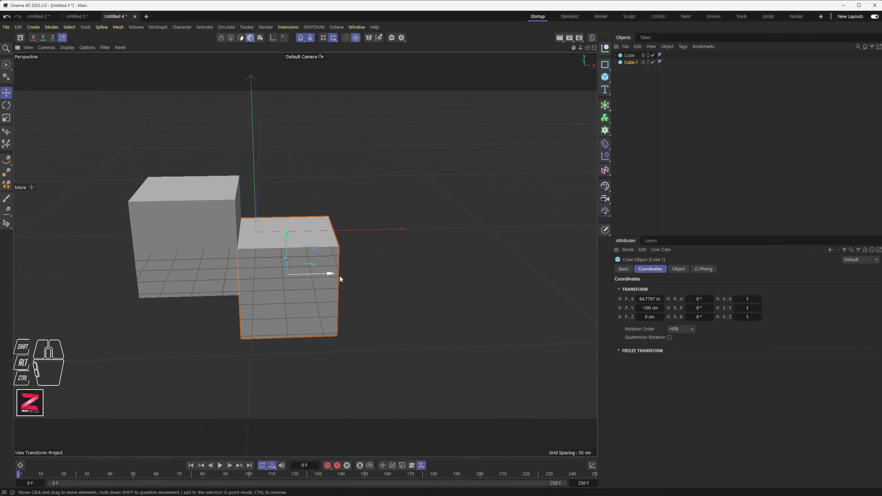
Move Cube.1 away from the first cube along X, to about 277.5 cm
{"action": "left_click_drag", "start_coordinate": [311, 293], "coordinate": [277, 294], "text": "alt"}
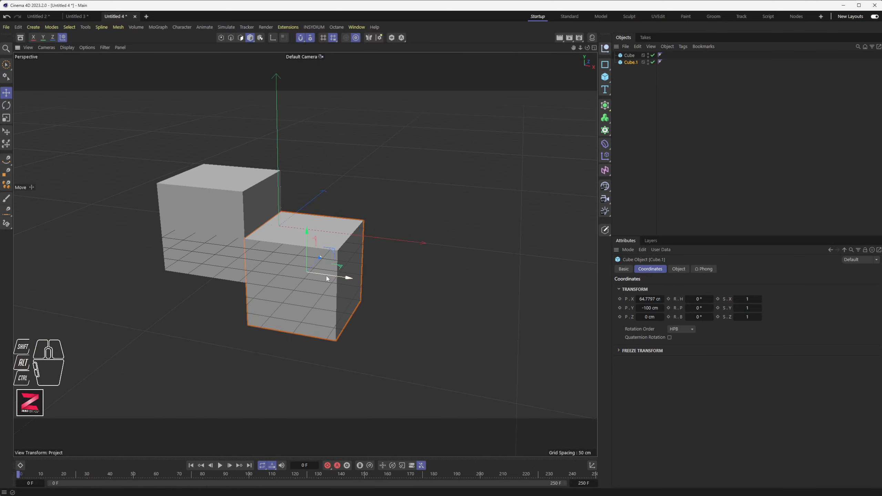
{"action": "left_click_drag", "start_coordinate": [349, 278], "coordinate": [448, 292]}
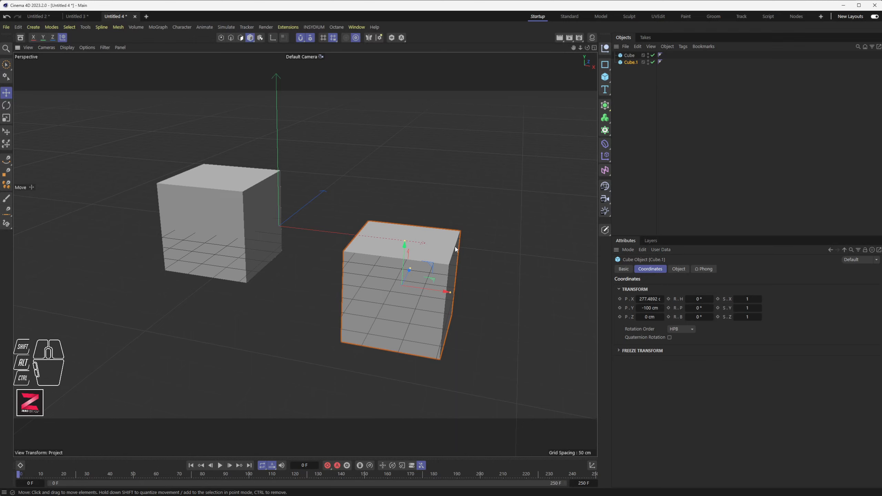
{"action": "left_click_drag", "start_coordinate": [376, 277], "coordinate": [369, 287], "text": "alt"}
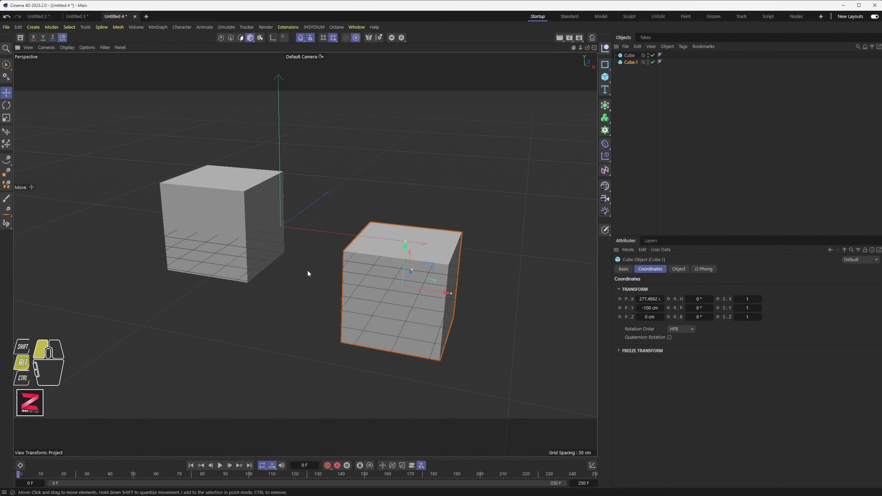
{"action": "left_click_drag", "start_coordinate": [307, 270], "coordinate": [147, 168], "text": "alt"}
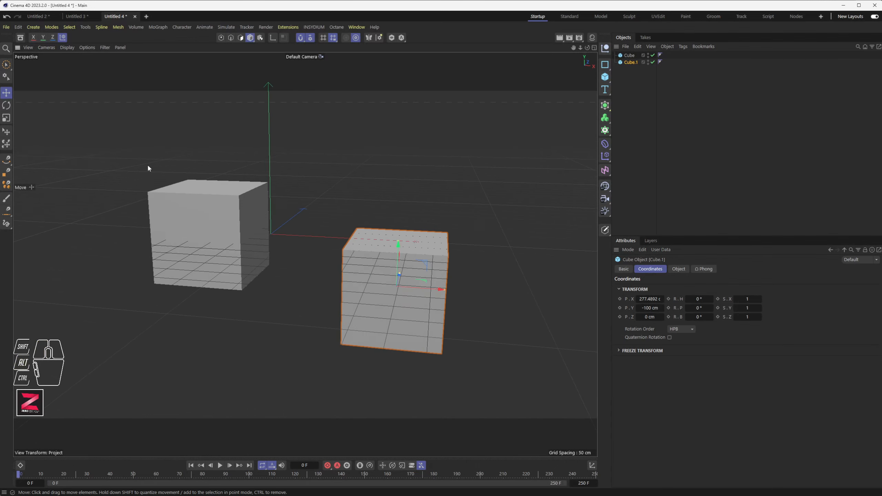
Activate the Rotate tool, enable Edge snapping and show Cube.1's coordinates
{"action": "left_click", "coordinate": [7, 105]}
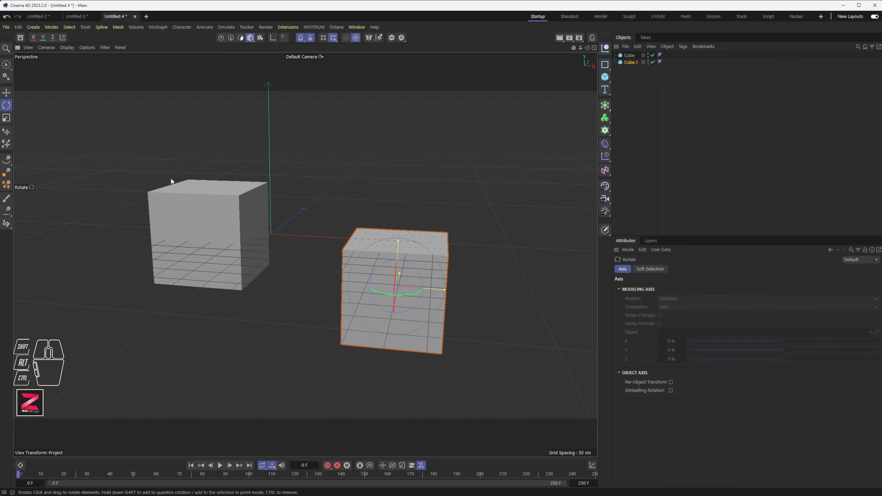
{"action": "left_click_drag", "start_coordinate": [318, 210], "coordinate": [330, 275], "text": "alt"}
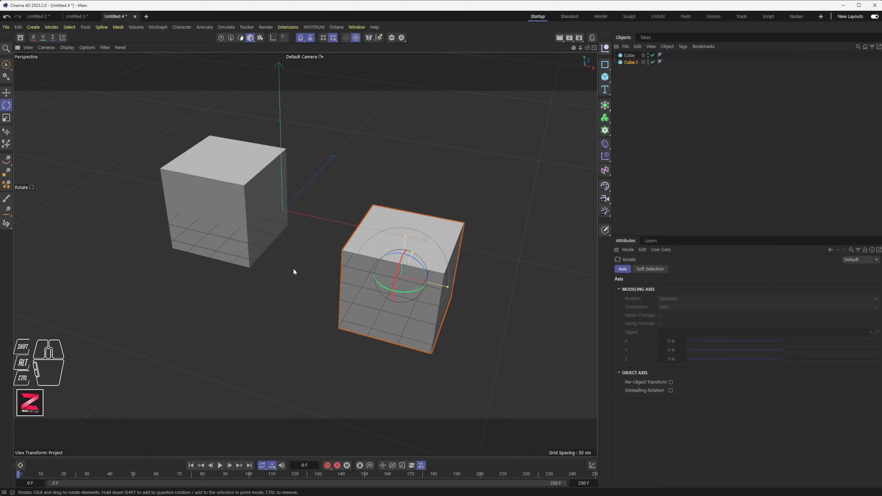
{"action": "scroll", "coordinate": [412, 266], "scroll_direction": "up", "scroll_amount": 5}
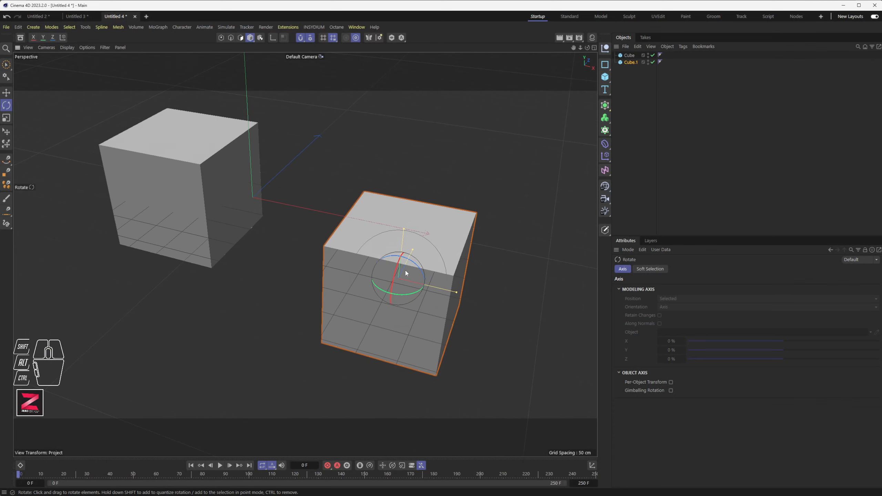
{"action": "middle_click_drag", "start_coordinate": [291, 304], "coordinate": [325, 314], "text": "alt"}
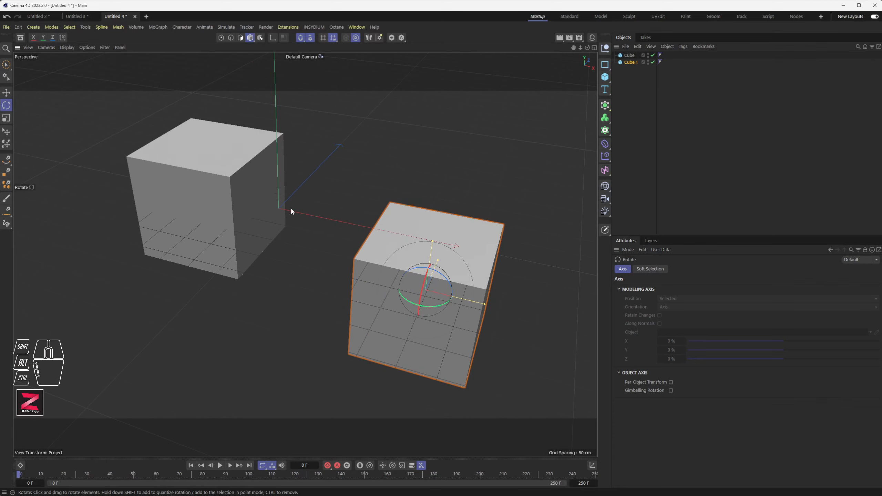
{"action": "left_click", "coordinate": [311, 39]}
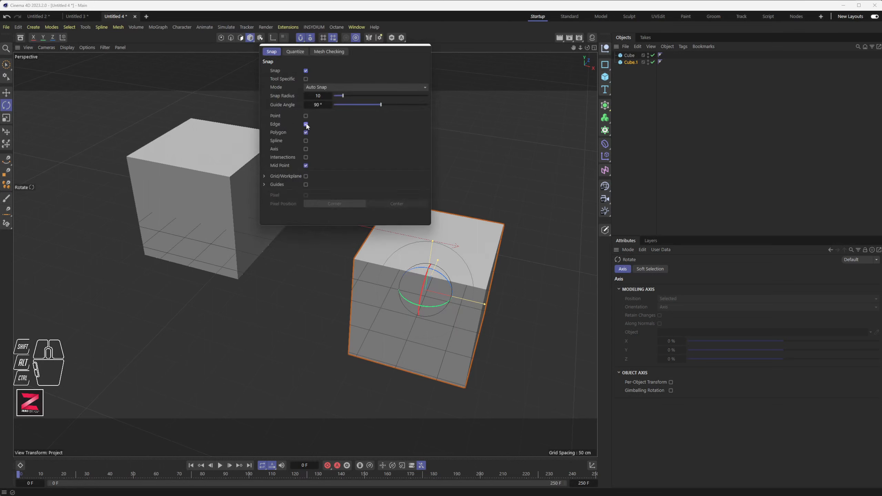
{"action": "scroll", "coordinate": [434, 277], "scroll_direction": "up", "scroll_amount": 2}
{"action": "left_click", "coordinate": [630, 63]}
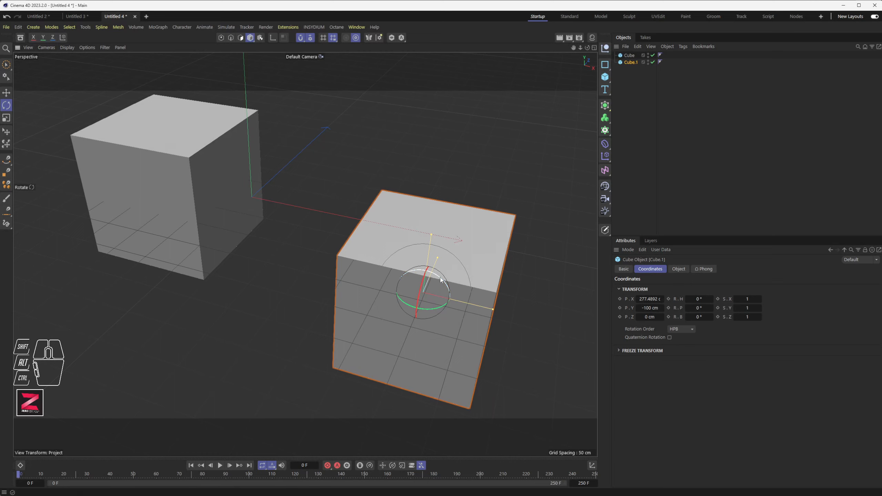
Rotate Cube.1 in bank to about -57.4°, snapping from the midpoint of its top face towards the first cube's top face
{"action": "mouse_move", "coordinate": [439, 277]}
{"action": "left_mouse_down"}
{"action": "mouse_move", "coordinate": [422, 278]}
{"action": "mouse_move", "coordinate": [439, 275]}
{"action": "left_mouse_up"}
{"action": "key", "text": "ctrl+z"}
{"action": "key", "text": "ctrl"}
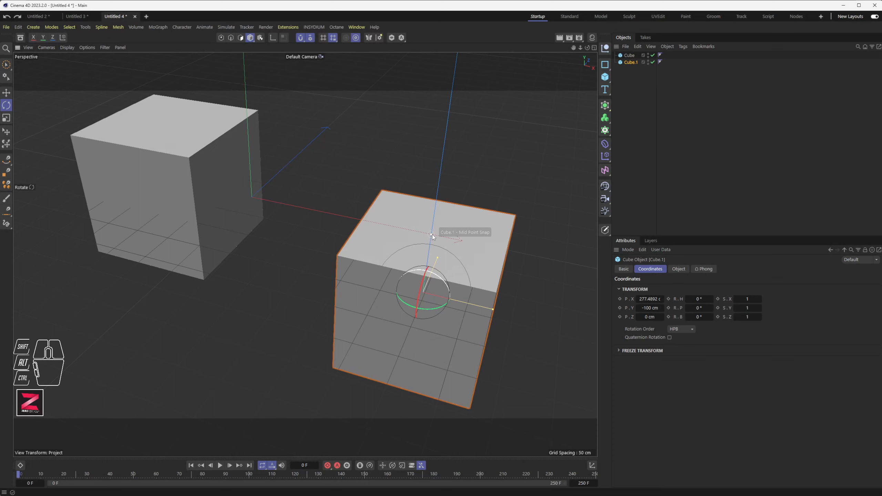
{"action": "left_click_drag", "start_coordinate": [432, 234], "coordinate": [229, 133]}
{"action": "left_click_drag", "start_coordinate": [340, 323], "coordinate": [380, 255], "text": "alt"}
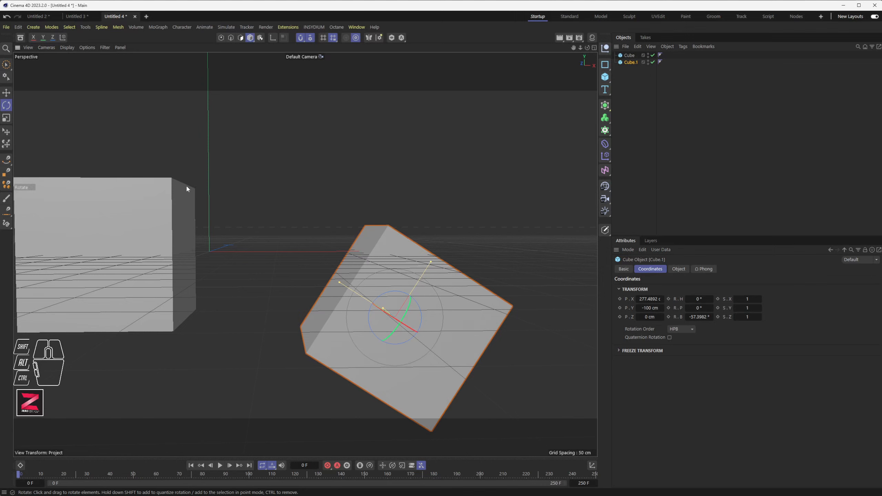
Turn off Edge snapping and clear the object selection
{"action": "left_click", "coordinate": [312, 37]}
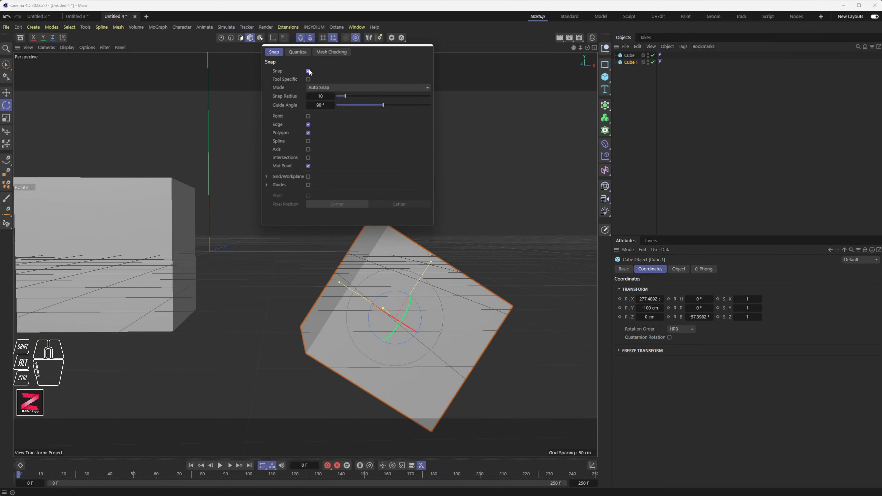
{"action": "left_click", "coordinate": [308, 124]}
{"action": "left_click", "coordinate": [481, 254]}
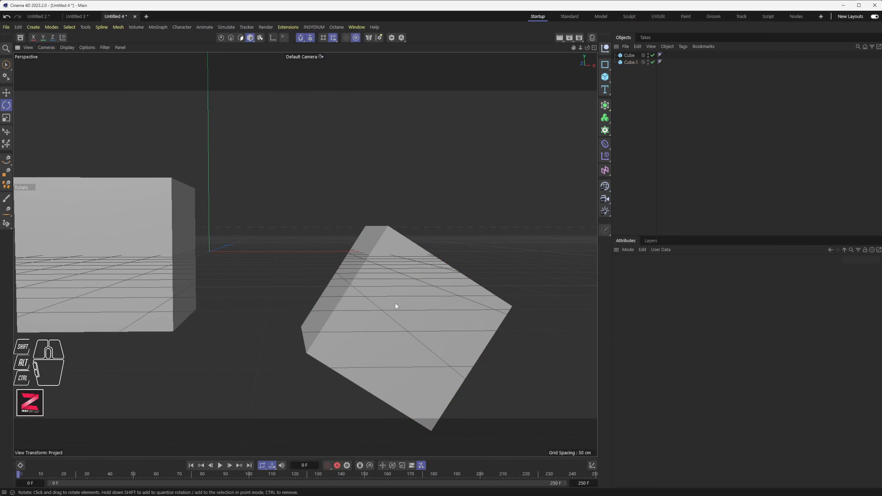
Undo the deselection and the bank rotation of Cube.1
{"action": "left_click_drag", "start_coordinate": [395, 304], "coordinate": [364, 334], "text": "alt"}
{"action": "key", "text": "ctrl+z"}
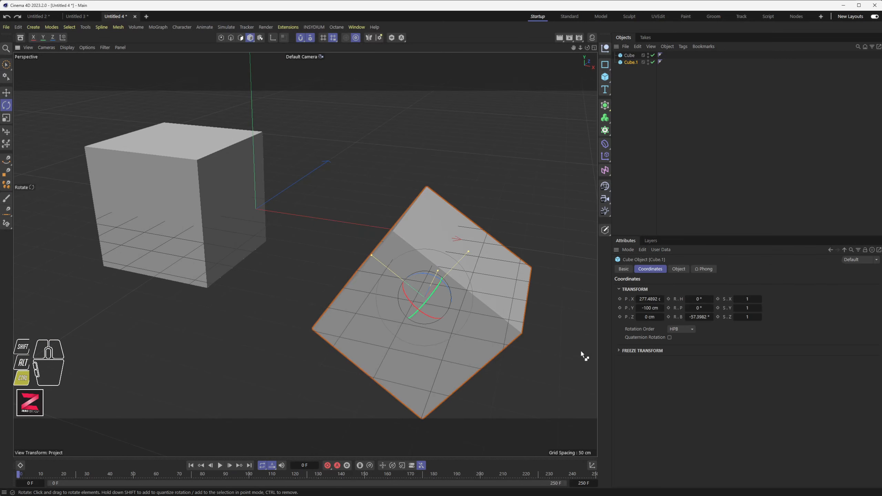
{"action": "key", "text": "ctrl+z"}
{"action": "mouse_move", "coordinate": [415, 284]}
{"action": "left_mouse_down", "text": "alt"}
{"action": "mouse_move", "coordinate": [450, 255]}
{"action": "mouse_move", "coordinate": [427, 272]}
{"action": "left_mouse_up", "text": "alt"}
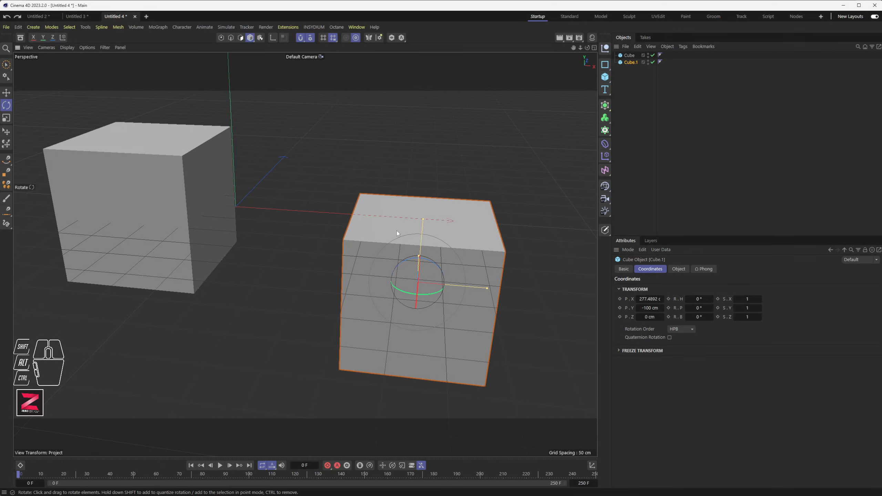
Make Cube.1 editable and select its top face in Polygon mode
{"action": "left_click", "coordinate": [605, 230]}
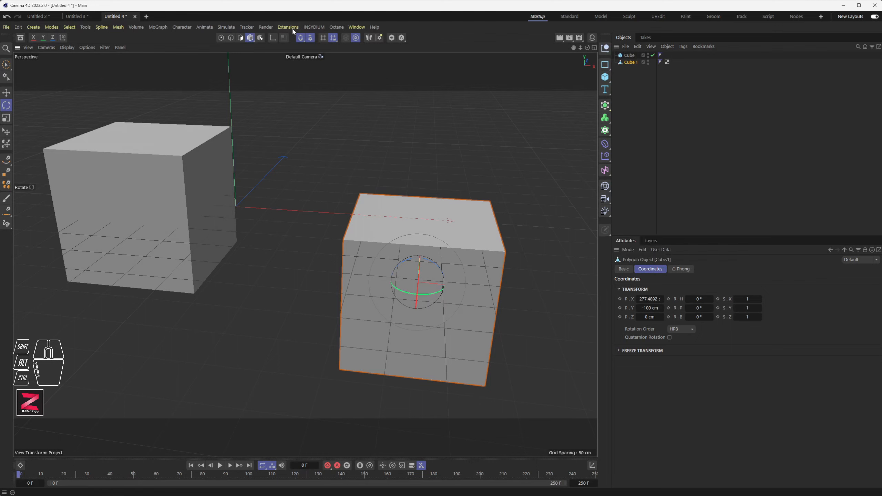
{"action": "left_click", "coordinate": [241, 38]}
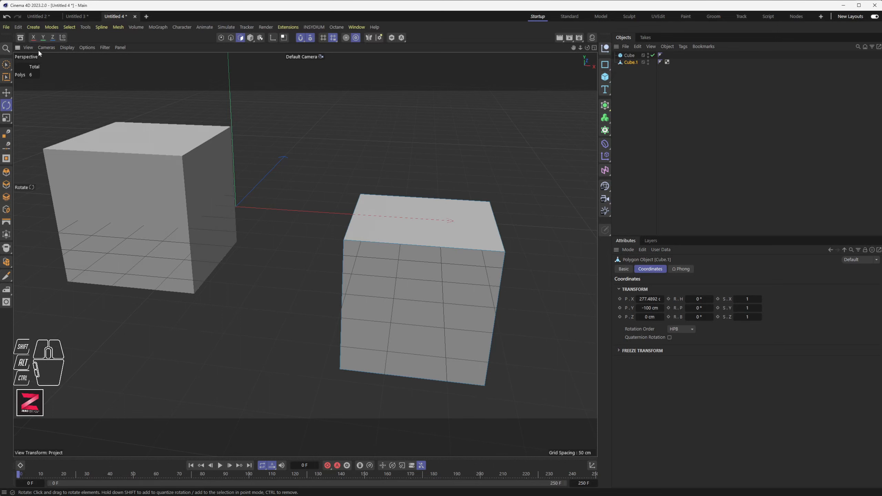
{"action": "left_click", "coordinate": [6, 65]}
{"action": "left_click", "coordinate": [426, 229]}
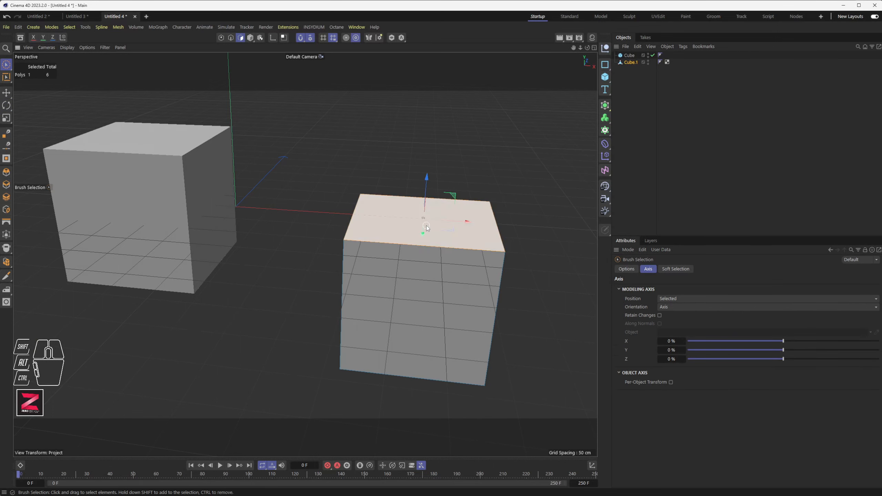
Move Cube.1's top polygon vertically, snapping it level with the first cube's top face
{"action": "left_click_drag", "start_coordinate": [427, 191], "coordinate": [208, 148]}
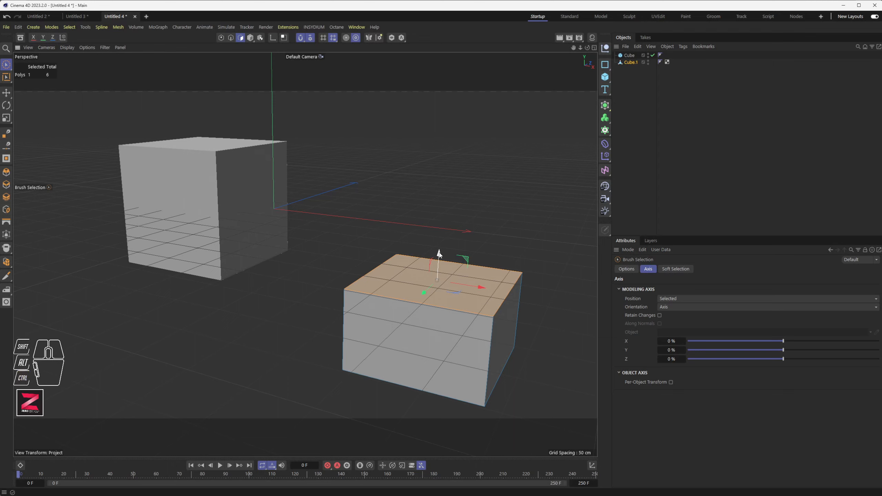
{"action": "right_click_drag", "start_coordinate": [439, 252], "coordinate": [478, 285]}
{"action": "left_click_drag", "start_coordinate": [416, 277], "coordinate": [207, 146]}
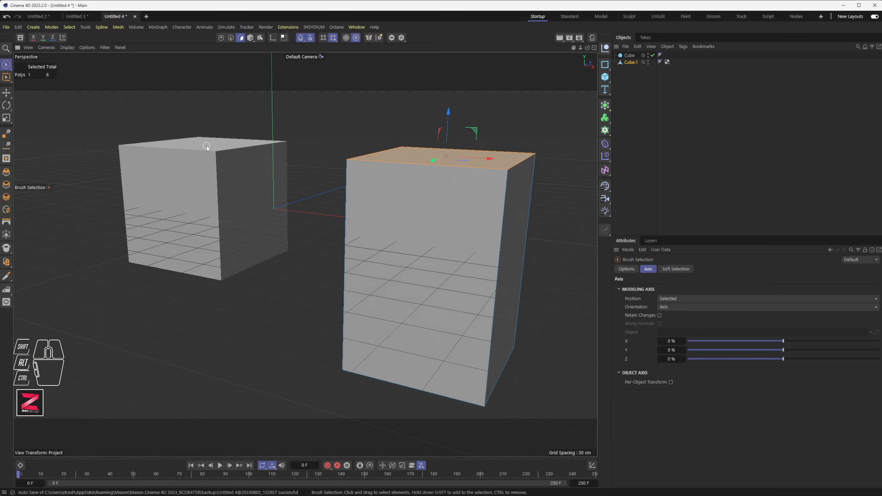
{"action": "left_click_drag", "start_coordinate": [305, 251], "coordinate": [404, 260], "text": "alt"}
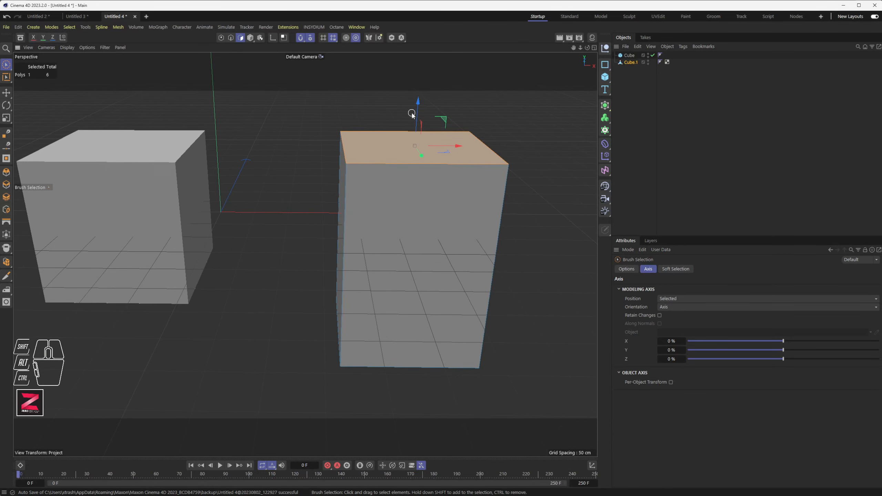
Enable Point snapping and lower Cube.1's top polygon to the height of the first cube's near bottom corner
{"action": "left_click_drag", "start_coordinate": [417, 116], "coordinate": [412, 223]}
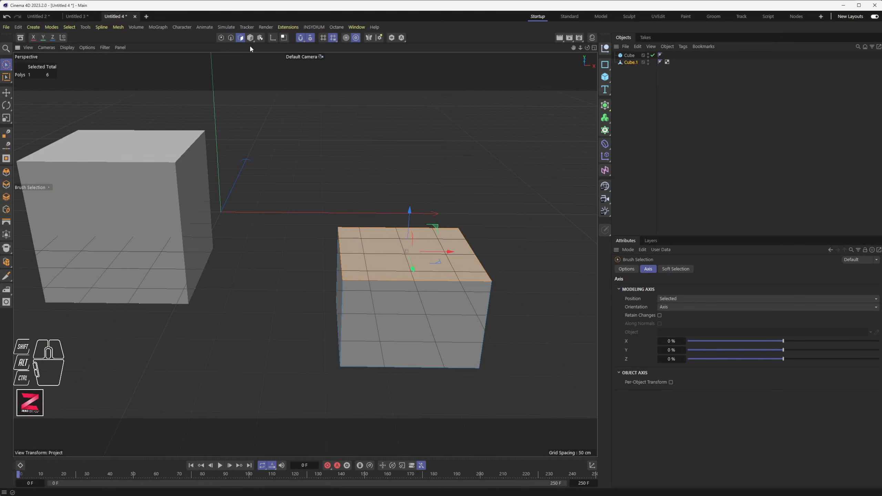
{"action": "left_click", "coordinate": [310, 38]}
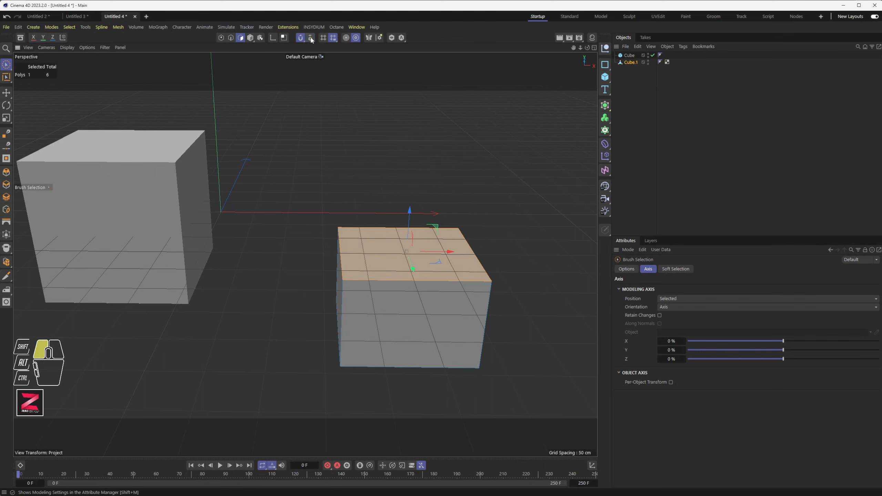
{"action": "left_click", "coordinate": [305, 115]}
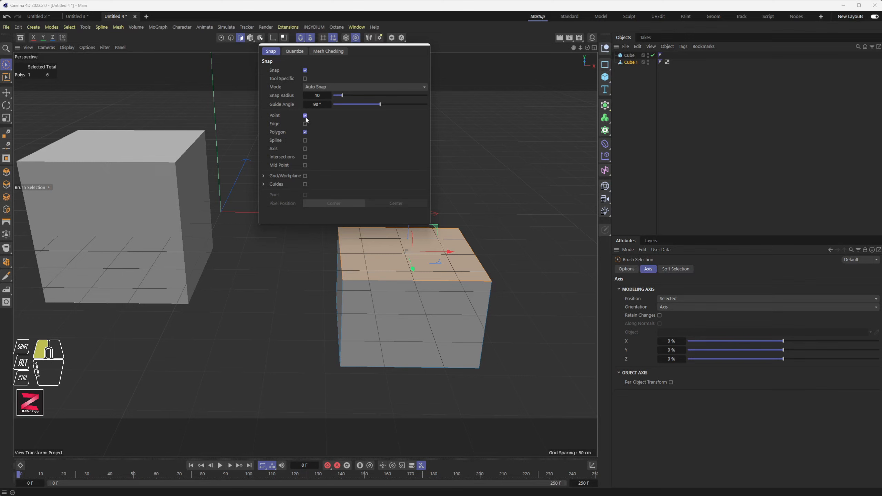
{"action": "left_click", "coordinate": [396, 255]}
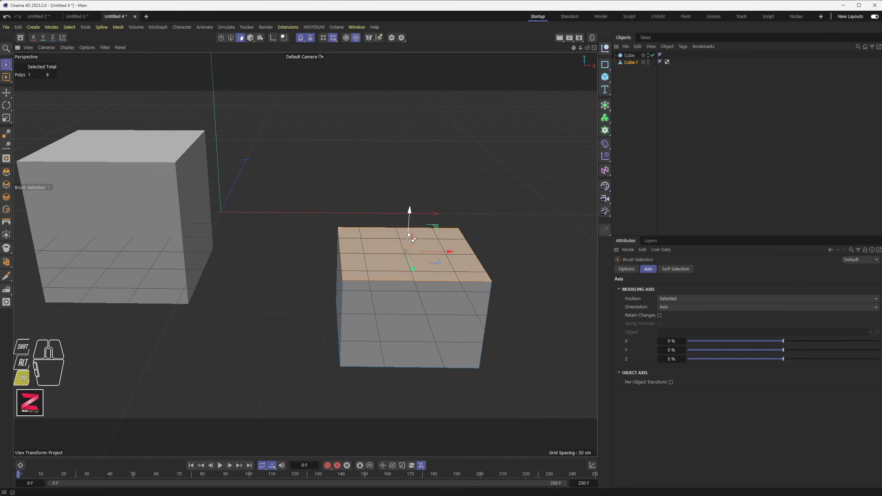
{"action": "right_click_drag", "start_coordinate": [408, 232], "coordinate": [381, 245], "text": "ctrl"}
{"action": "left_click_drag", "start_coordinate": [381, 245], "coordinate": [190, 306]}
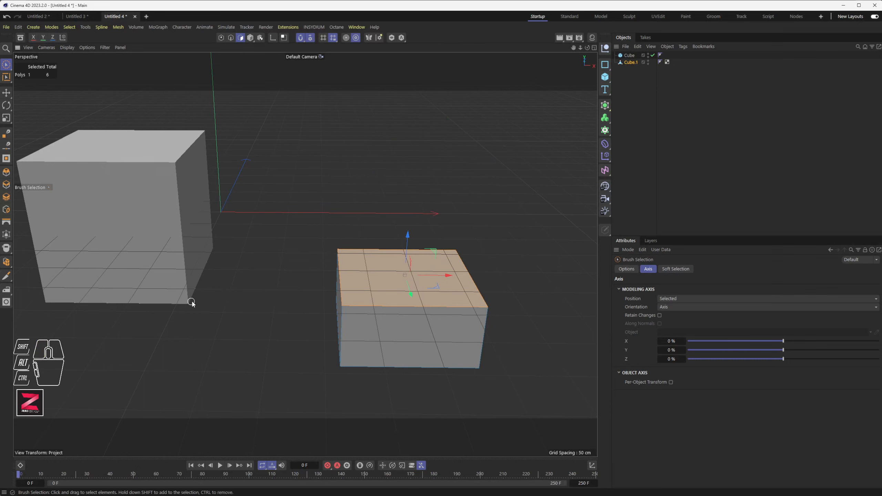
{"action": "left_click_drag", "start_coordinate": [378, 355], "coordinate": [377, 332], "text": "alt"}
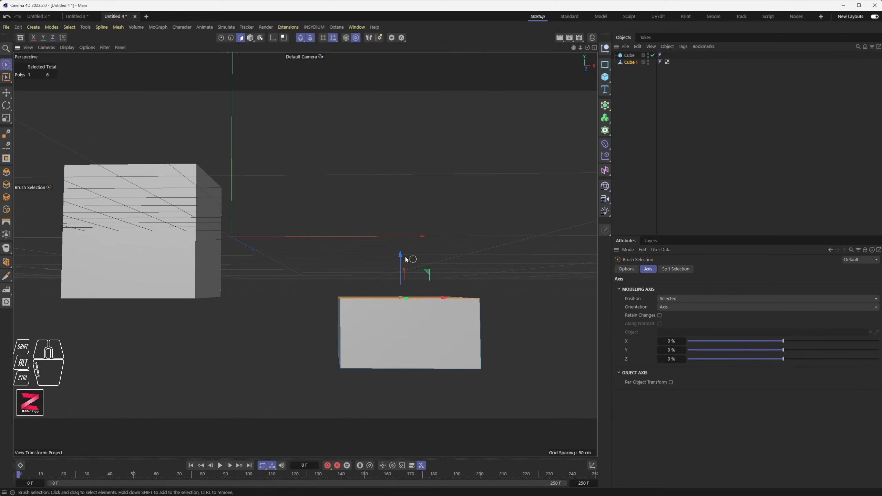
{"action": "left_click_drag", "start_coordinate": [352, 286], "coordinate": [288, 312], "text": "alt"}
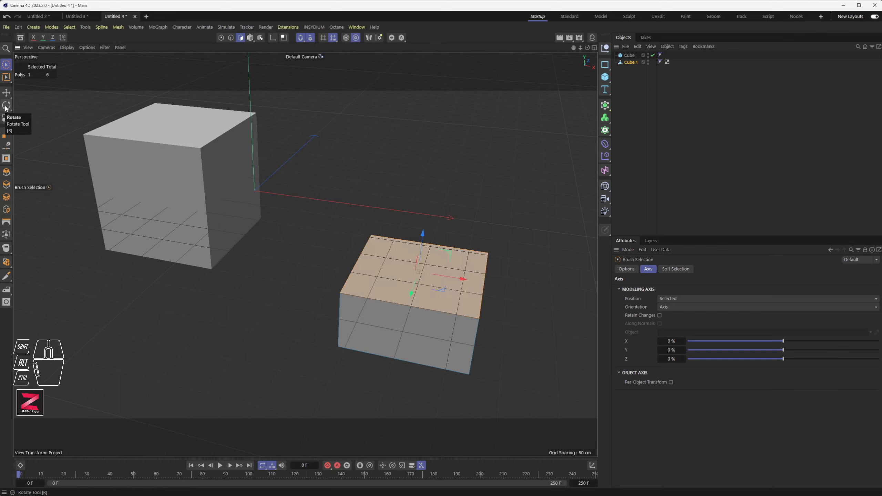
Try to scale Cube.1's top polygon along the X axis with the Scale tool
{"action": "left_click", "coordinate": [6, 119]}
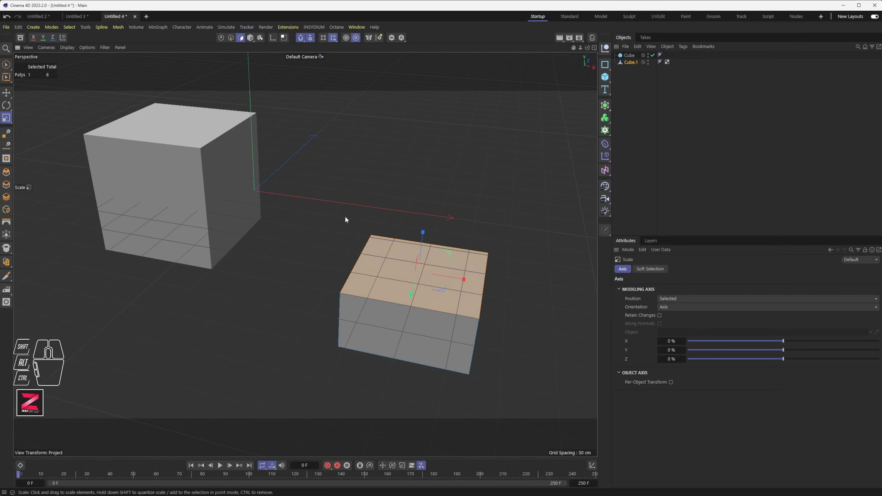
{"action": "mouse_move", "coordinate": [464, 280]}
{"action": "left_mouse_down"}
{"action": "mouse_move", "coordinate": [514, 288]}
{"action": "mouse_move", "coordinate": [469, 283]}
{"action": "left_mouse_up"}
{"action": "key", "text": "ctrl+z"}
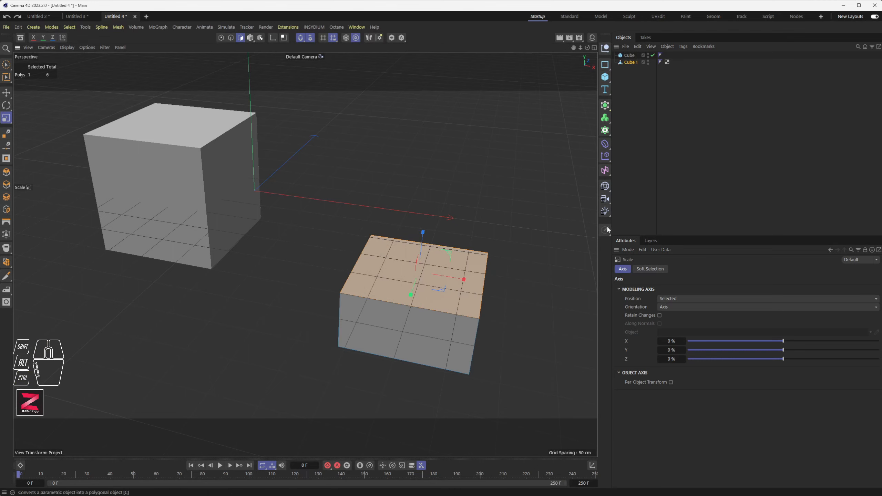
Select the first cube in Model mode and try scaling it by its X-axis handle
{"action": "left_click", "coordinate": [627, 56]}
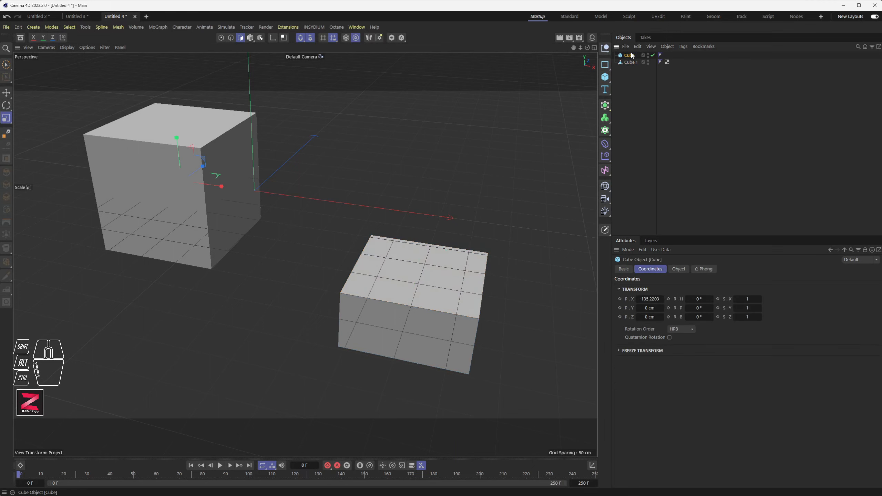
{"action": "left_click", "coordinate": [250, 37]}
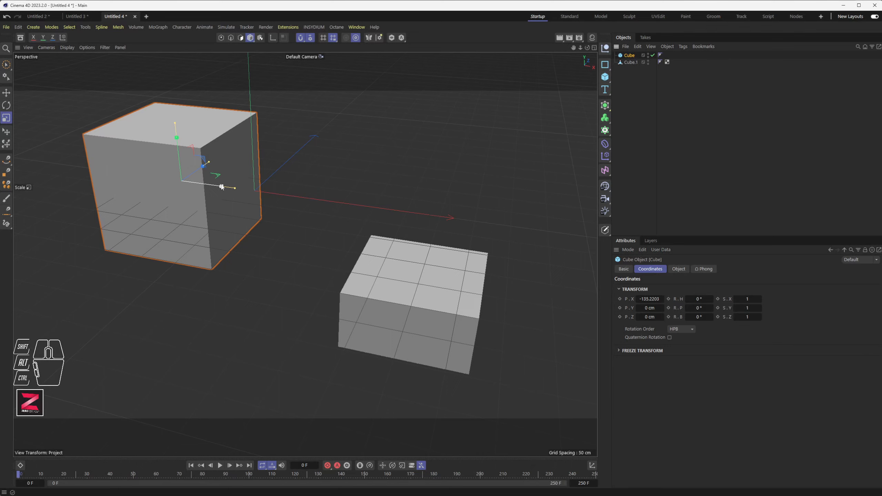
{"action": "mouse_move", "coordinate": [223, 189]}
{"action": "left_mouse_down"}
{"action": "mouse_move", "coordinate": [261, 196]}
{"action": "mouse_move", "coordinate": [207, 184]}
{"action": "mouse_move", "coordinate": [220, 186]}
{"action": "left_mouse_up"}
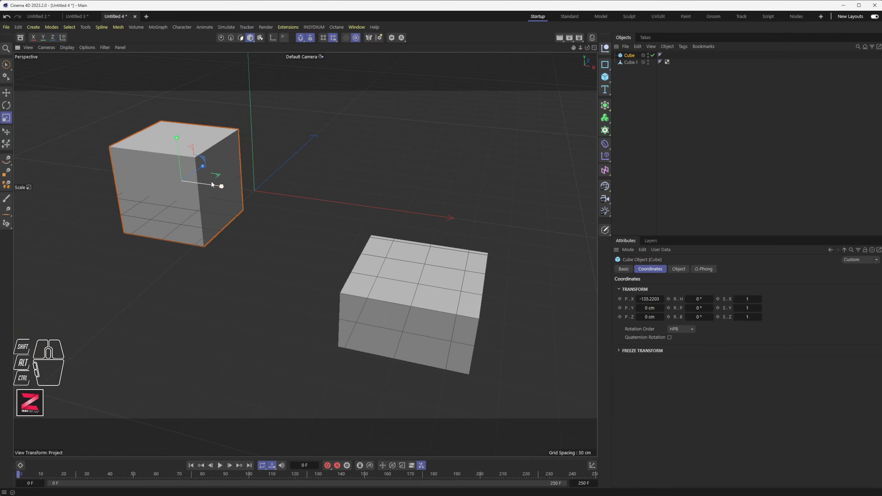
Reselect Cube.1 and return to Polygon mode with its top face selected
{"action": "left_click", "coordinate": [383, 282]}
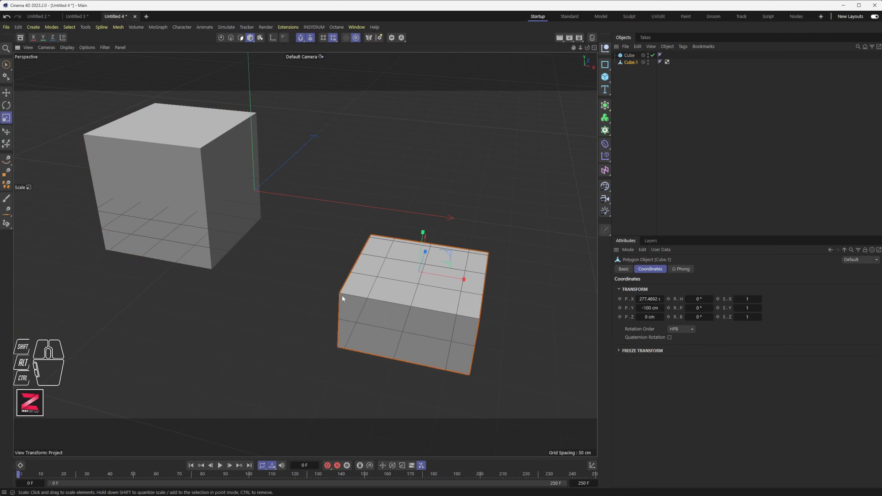
{"action": "left_click_drag", "start_coordinate": [341, 294], "coordinate": [281, 193], "text": "alt"}
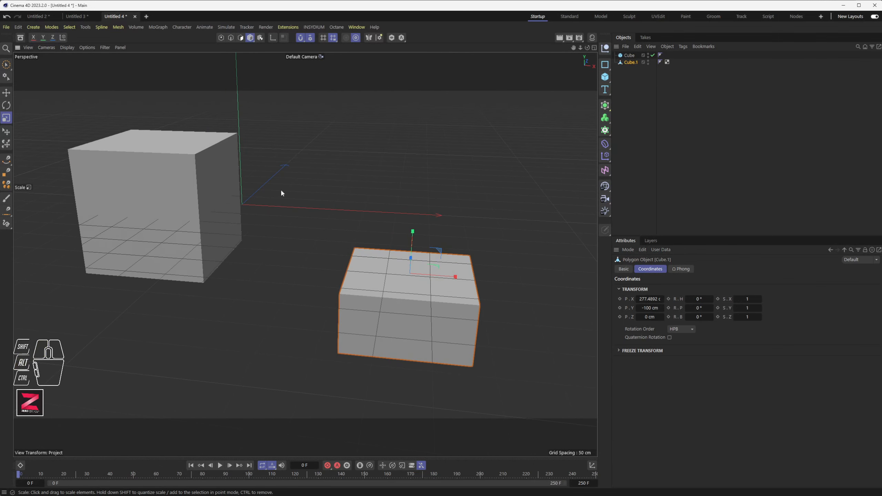
{"action": "left_click", "coordinate": [241, 37]}
{"action": "left_click", "coordinate": [392, 255]}
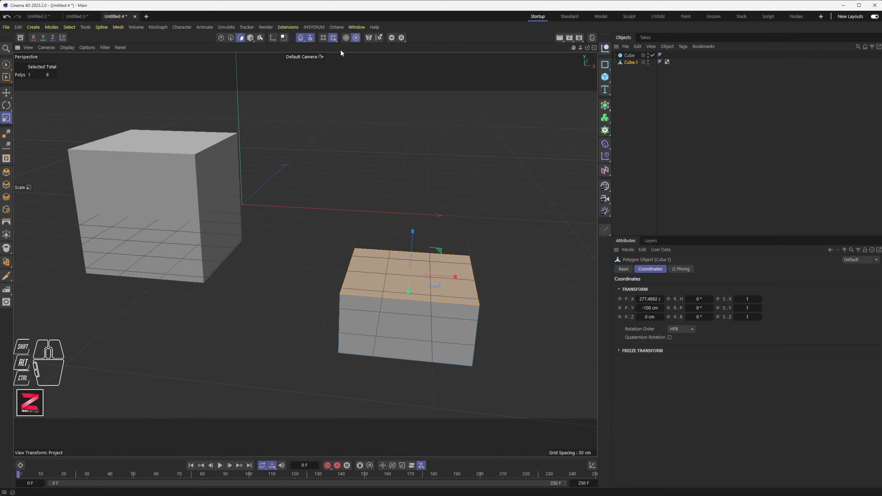
Enable Mid Point snapping
{"action": "left_click", "coordinate": [310, 37]}
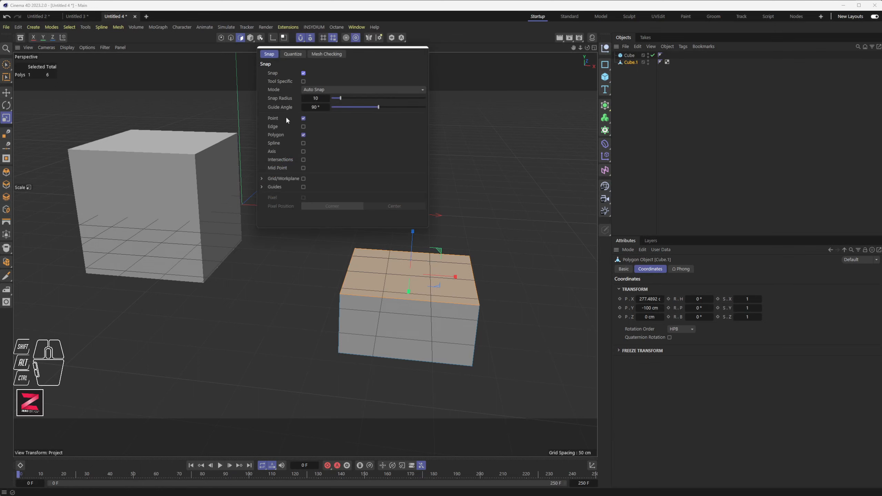
{"action": "left_click", "coordinate": [303, 135]}
{"action": "left_click", "coordinate": [303, 168]}
{"action": "left_click", "coordinate": [360, 274]}
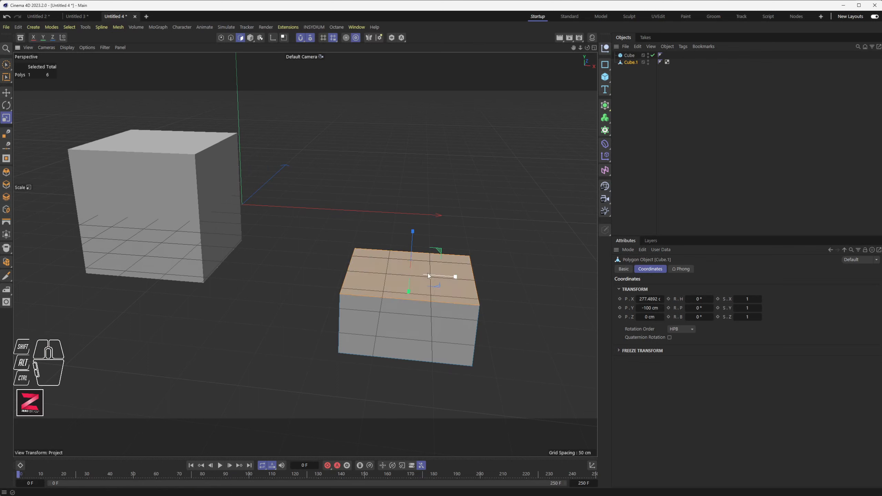
Try to scale Cube.1's top polygon along X, snapping it to its own midpoint
{"action": "left_click", "coordinate": [445, 277], "text": "ctrl"}
{"action": "left_click_drag", "start_coordinate": [410, 275], "coordinate": [399, 275]}
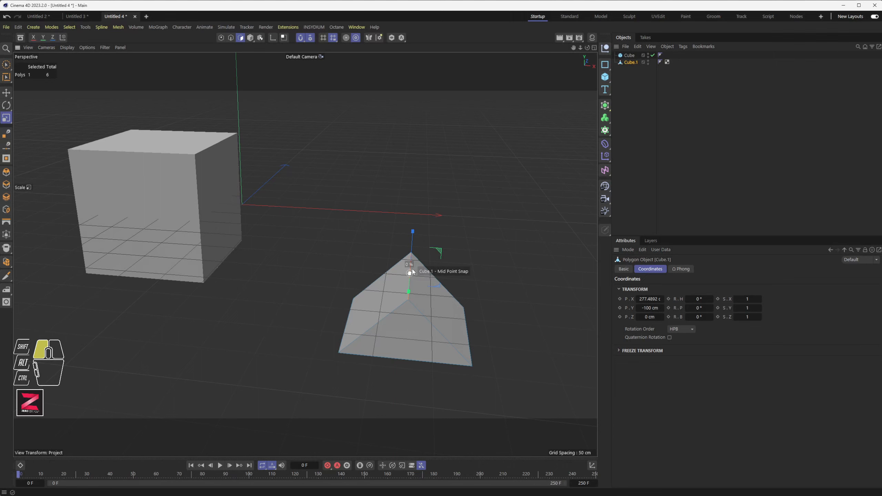
{"action": "left_click_drag", "start_coordinate": [397, 278], "coordinate": [397, 278]}
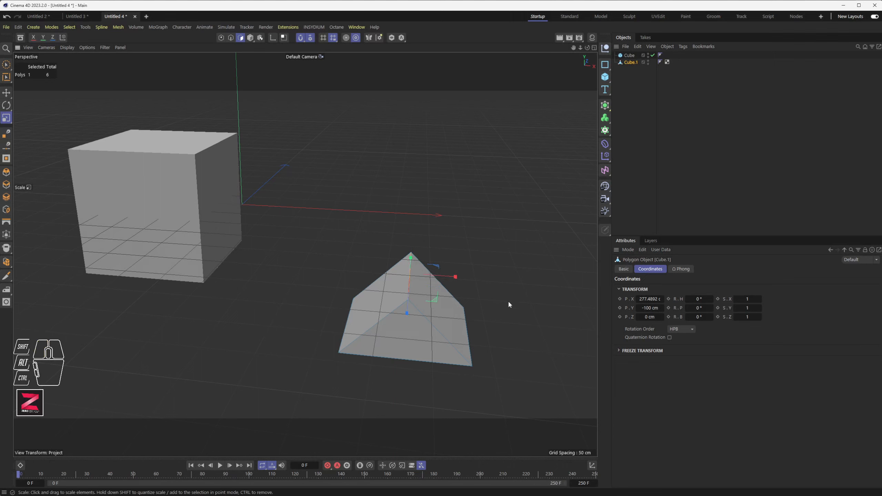
{"action": "key", "text": "ctrl+z"}
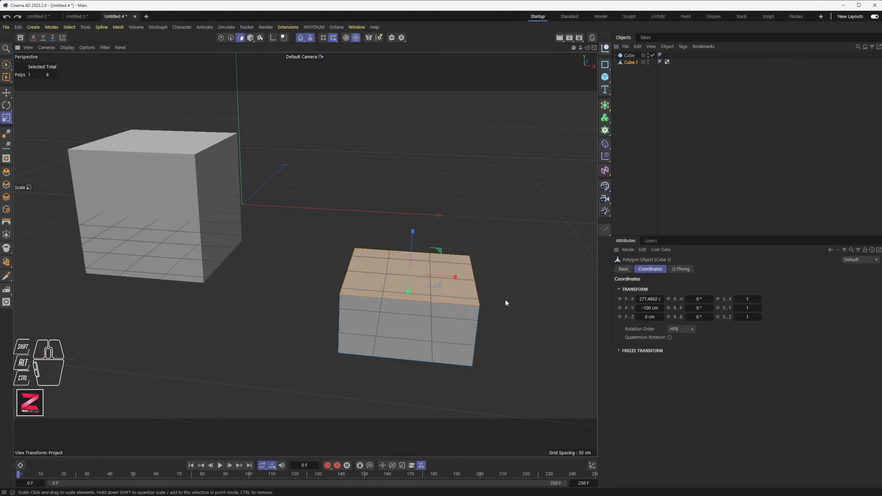
Enable Edge snapping alongside Point, Polygon and Mid Point snapping
{"action": "left_click", "coordinate": [455, 276]}
{"action": "key", "text": "ctrl"}
{"action": "left_click", "coordinate": [311, 39]}
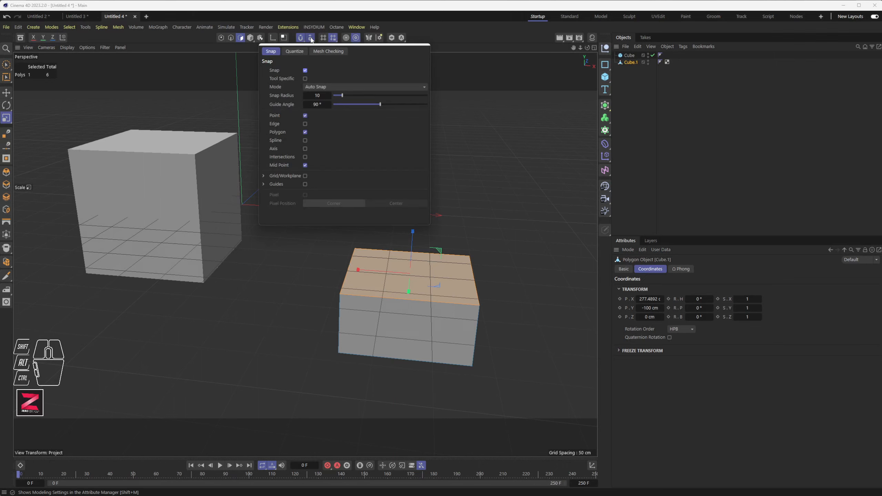
{"action": "left_click", "coordinate": [305, 124]}
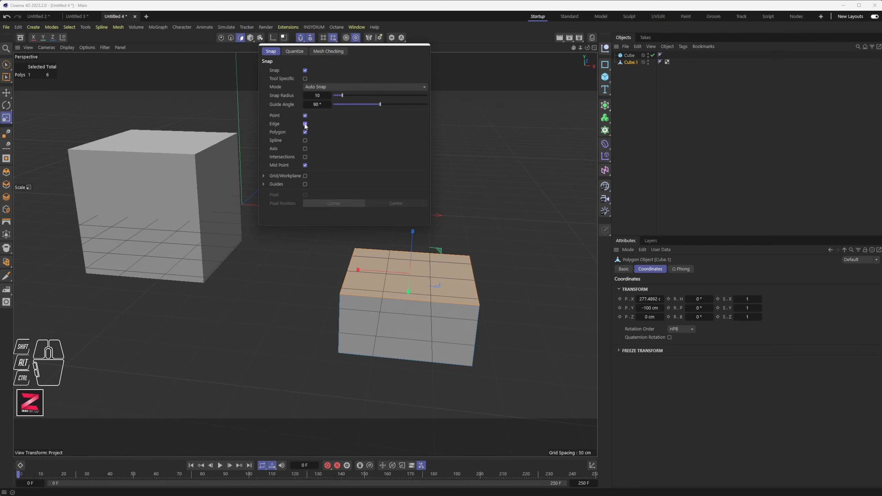
{"action": "left_click", "coordinate": [349, 271]}
Try to scale Cube.1's top polygon along X until its edge snaps to the first cube's facing side
{"action": "left_click_drag", "start_coordinate": [349, 271], "coordinate": [223, 201]}
{"action": "scroll", "coordinate": [293, 240], "scroll_direction": "down", "scroll_amount": 2}
{"action": "left_click_drag", "start_coordinate": [292, 240], "coordinate": [287, 285], "text": "alt"}
{"action": "scroll", "coordinate": [305, 273], "scroll_direction": "up", "scroll_amount": 1, "text": "alt"}
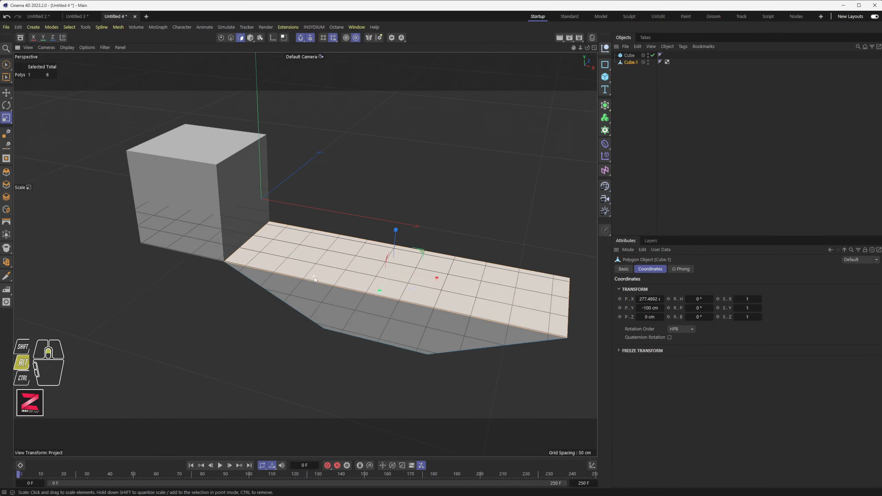
{"action": "scroll", "coordinate": [306, 274], "scroll_direction": "down", "scroll_amount": 1, "text": "alt"}
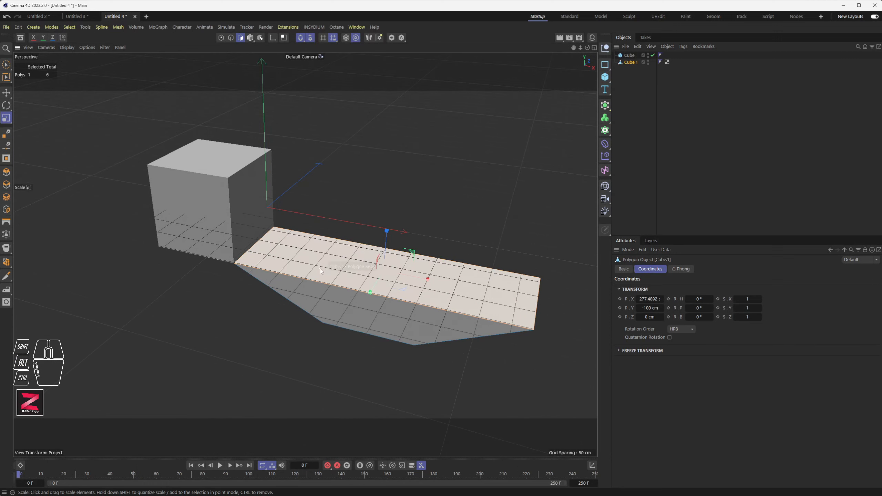
{"action": "key", "text": "ctrl+z"}
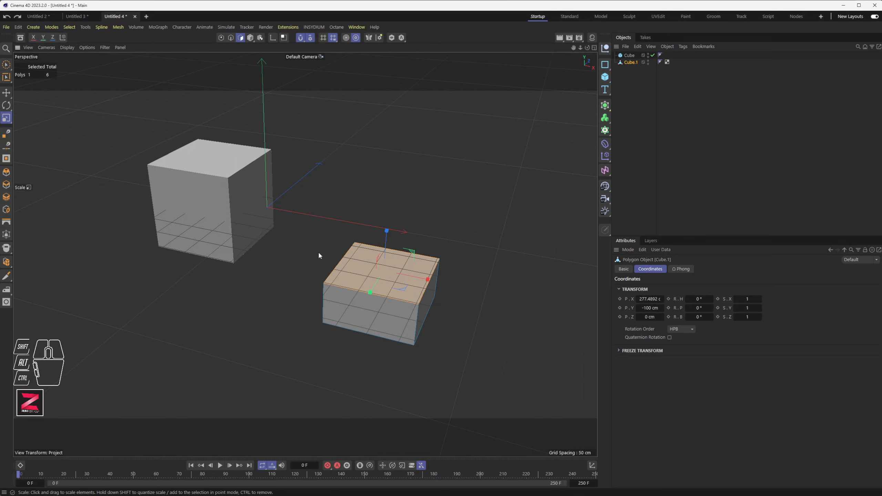
{"action": "scroll", "coordinate": [334, 285], "scroll_direction": "up", "scroll_amount": 2}
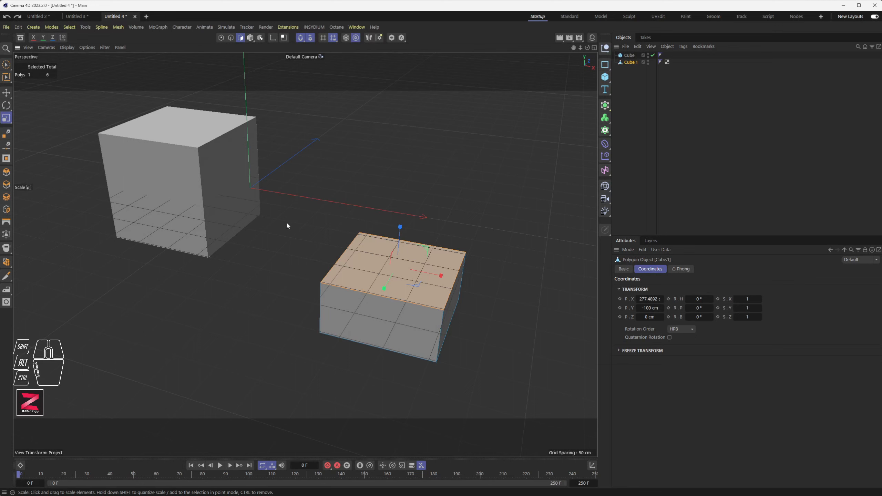
Switch to Points mode and brush-select Cube.1's two top points nearest the first cube
{"action": "left_click", "coordinate": [221, 38]}
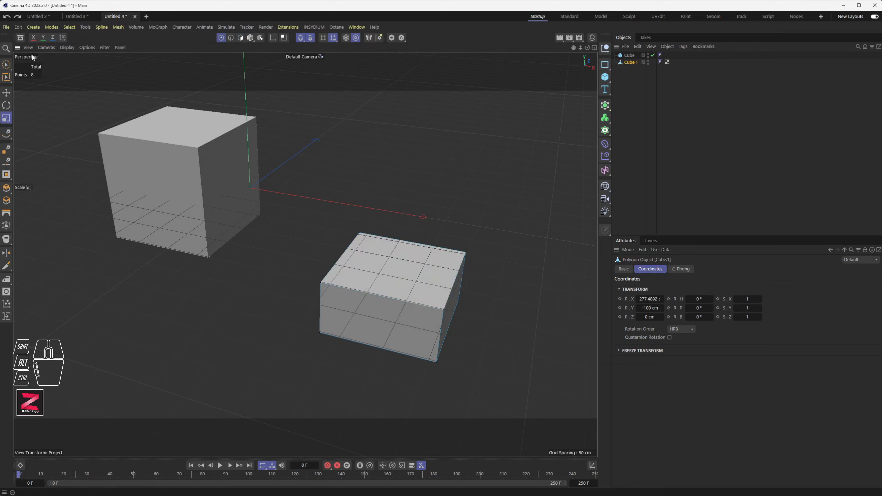
{"action": "left_click", "coordinate": [9, 64]}
{"action": "left_click_drag", "start_coordinate": [358, 232], "coordinate": [323, 270]}
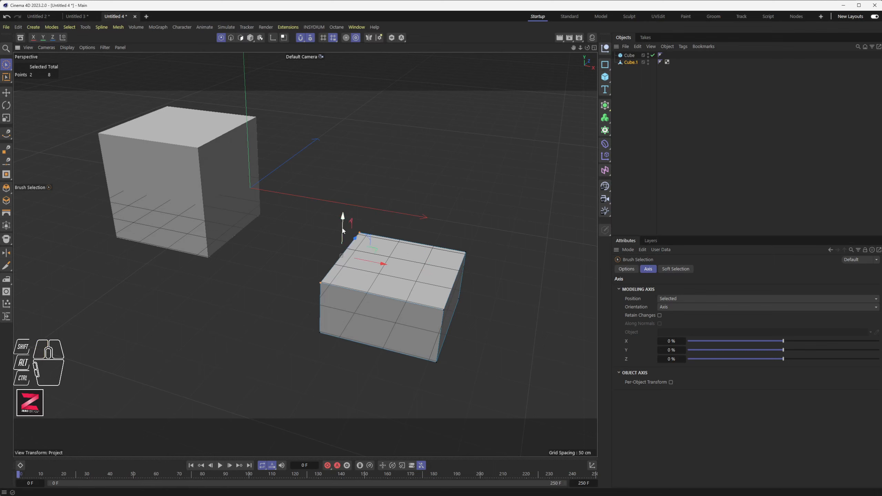
Try to raise Cube.1's two selected points along Y to the first cube's top height
{"action": "left_click_drag", "start_coordinate": [343, 223], "coordinate": [196, 182]}
{"action": "mouse_move", "coordinate": [343, 240]}
{"action": "left_mouse_down"}
{"action": "mouse_move", "coordinate": [346, 204]}
{"action": "mouse_move", "coordinate": [345, 235]}
{"action": "left_mouse_up"}
{"action": "left_click", "coordinate": [310, 38]}
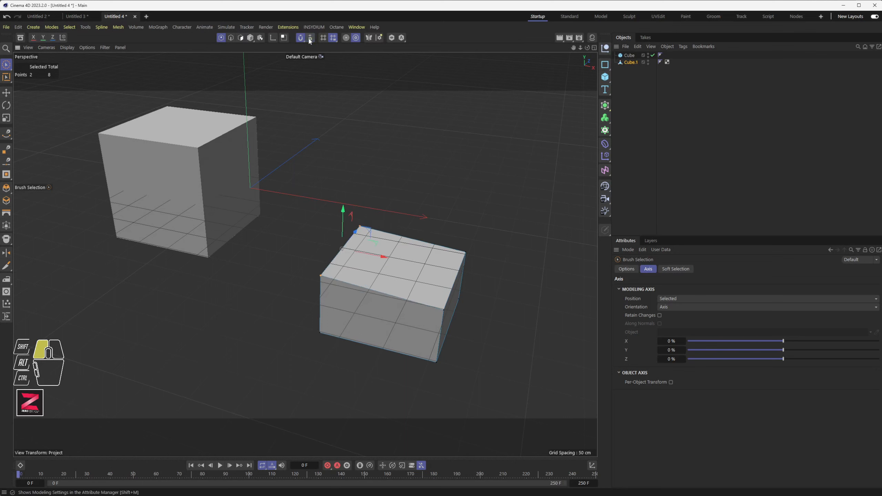
{"action": "left_click", "coordinate": [293, 52]}
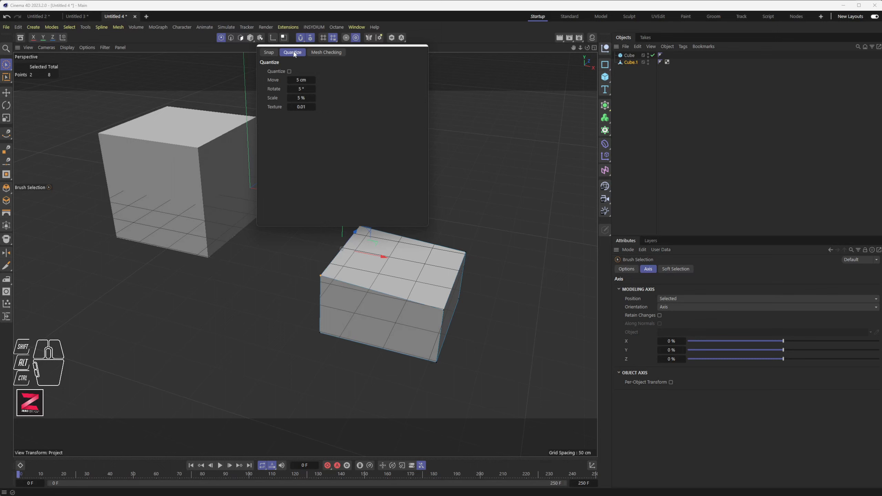
{"action": "left_click", "coordinate": [266, 54]}
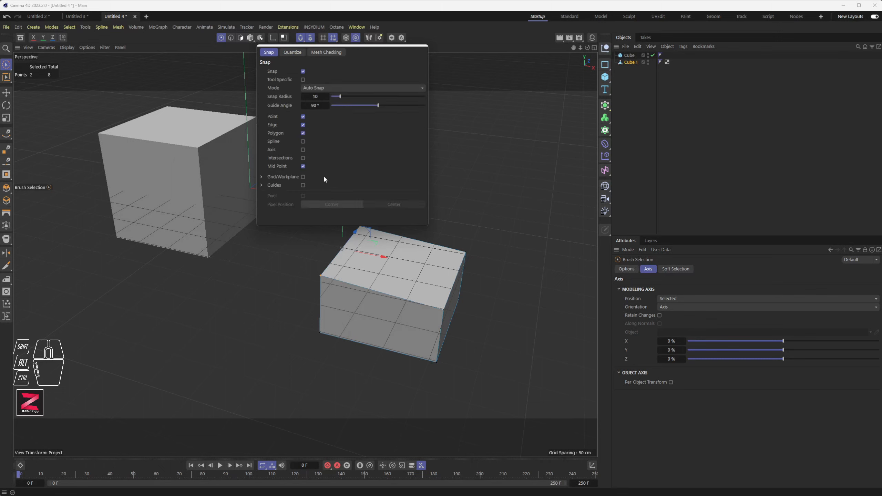
{"action": "left_click", "coordinate": [277, 252]}
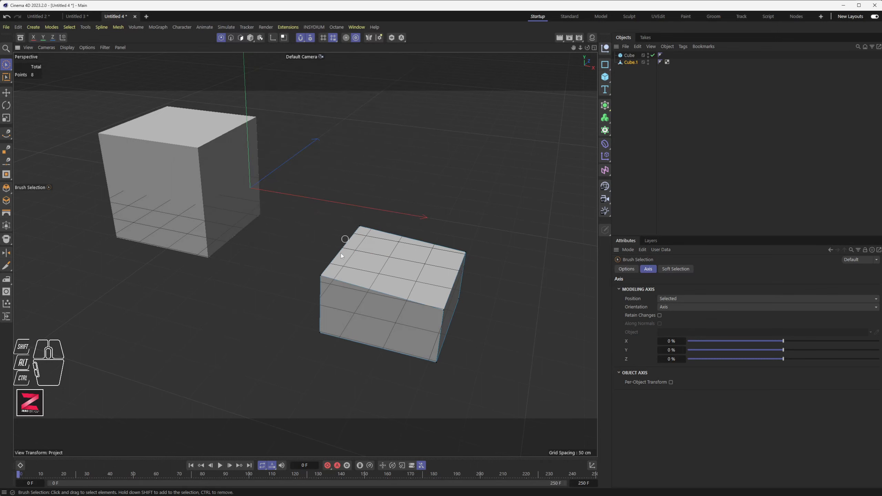
{"action": "key", "text": "ctrl+z"}
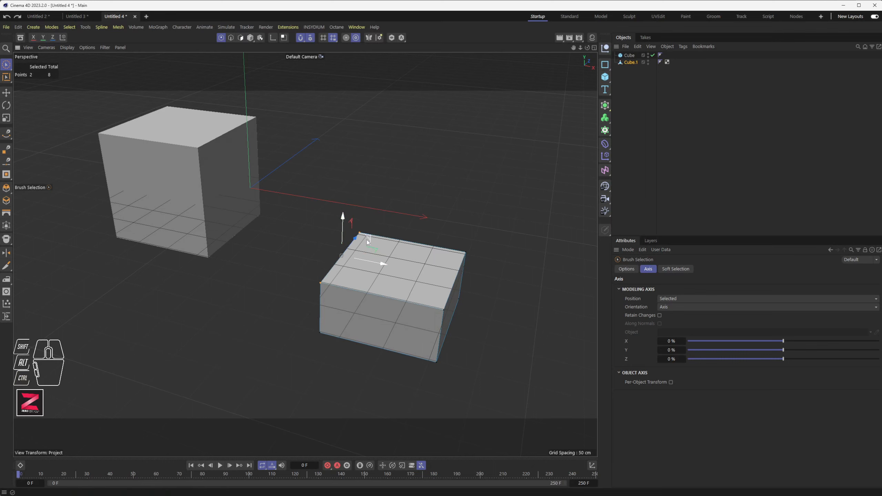
Disable Edge and Polygon snapping, keeping Point snapping enabled
{"action": "left_click_drag", "start_coordinate": [316, 283], "coordinate": [325, 252], "text": "alt"}
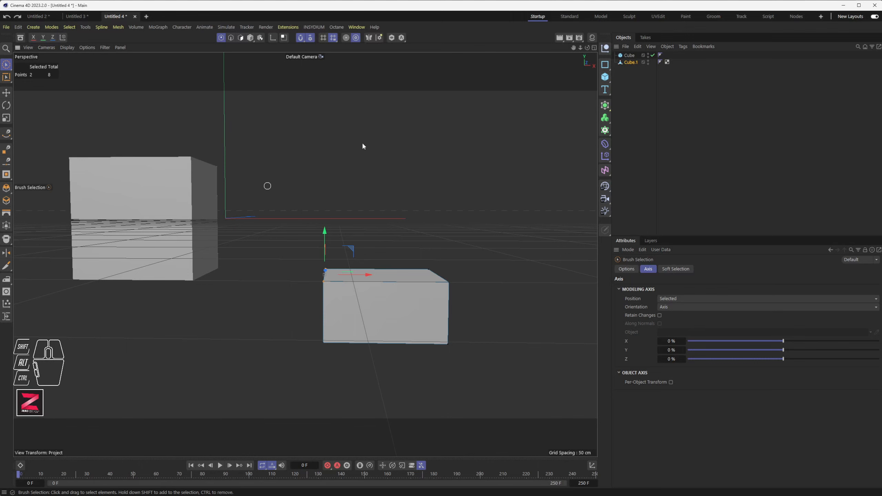
{"action": "left_click_drag", "start_coordinate": [258, 231], "coordinate": [262, 244], "text": "alt"}
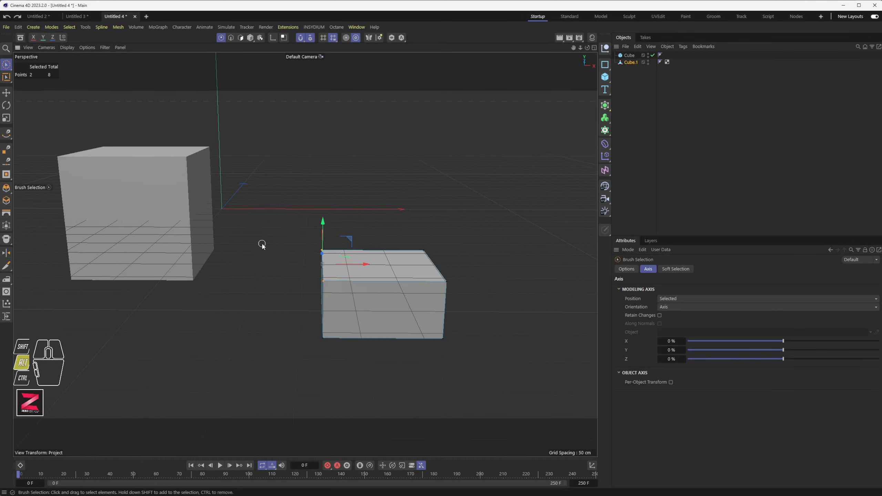
{"action": "middle_click_drag", "start_coordinate": [261, 244], "coordinate": [309, 259], "text": "alt"}
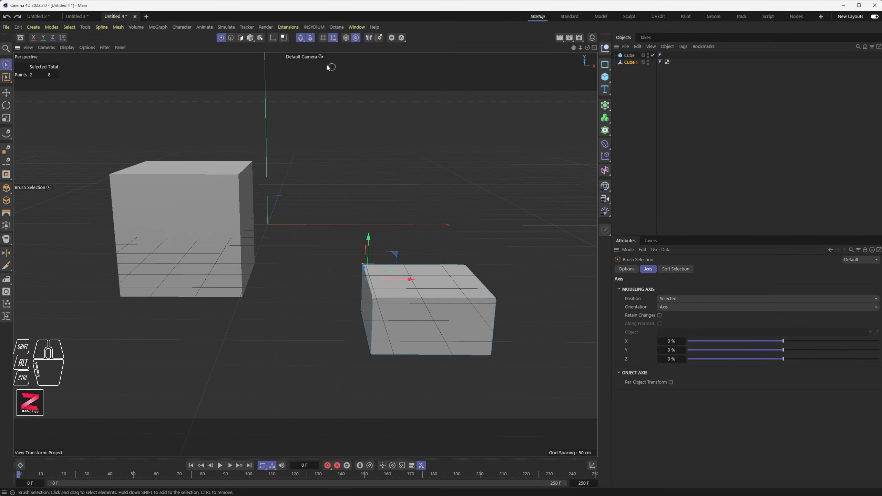
{"action": "left_click", "coordinate": [310, 37]}
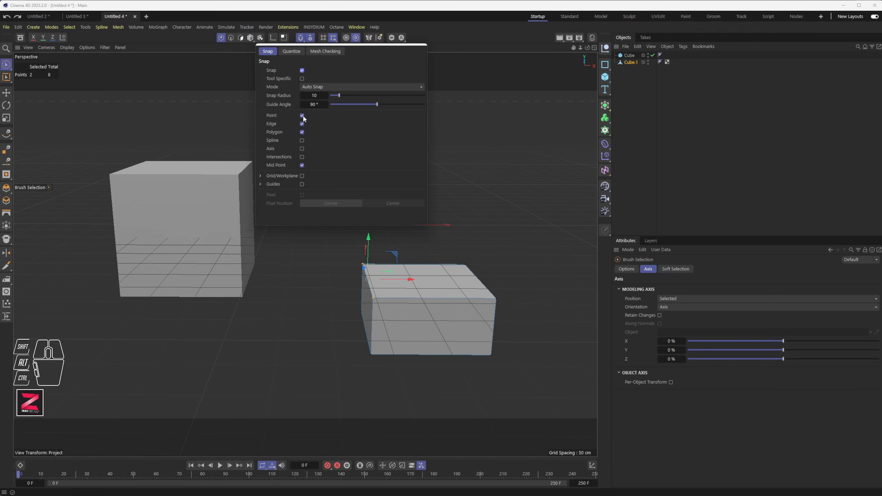
{"action": "left_click_drag", "start_coordinate": [303, 124], "coordinate": [302, 131]}
{"action": "left_click", "coordinate": [311, 39]}
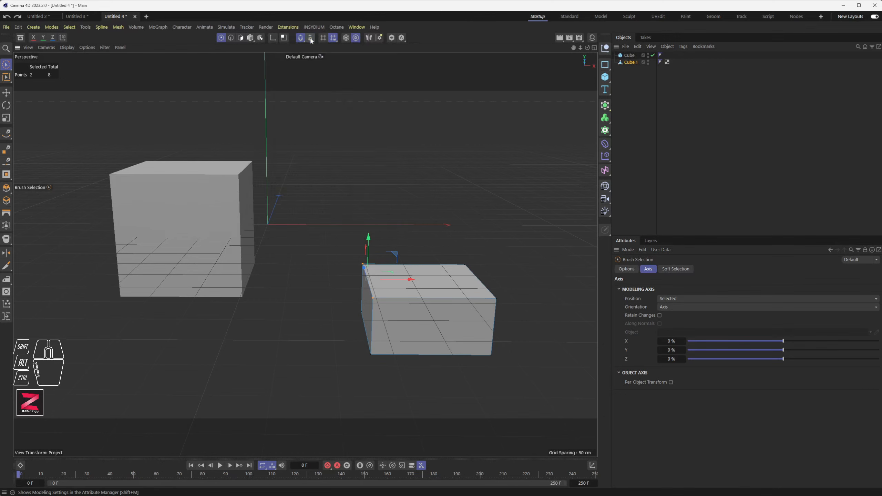
{"action": "left_click", "coordinate": [311, 39]}
Reselect Cube.1's two top points nearest the first cube and try to move them along Y with point snapping
{"action": "left_click", "coordinate": [388, 287]}
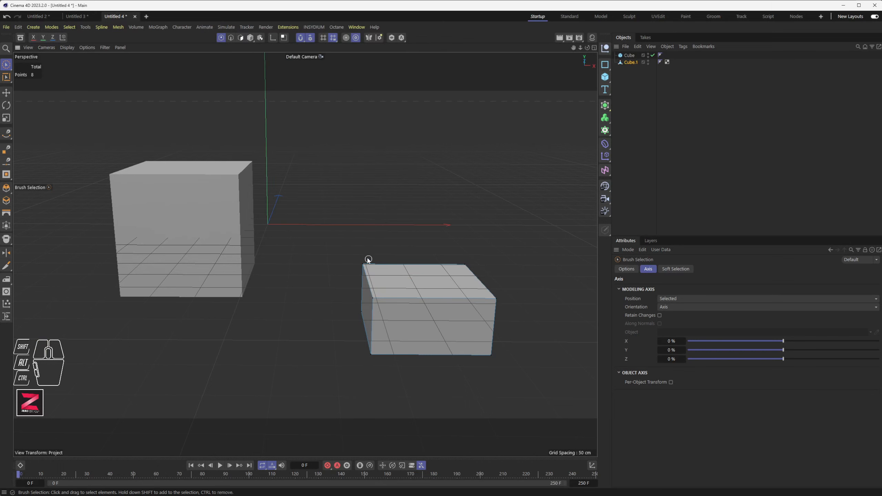
{"action": "left_click", "coordinate": [377, 306]}
{"action": "left_click_drag", "start_coordinate": [399, 268], "coordinate": [321, 296], "text": "alt"}
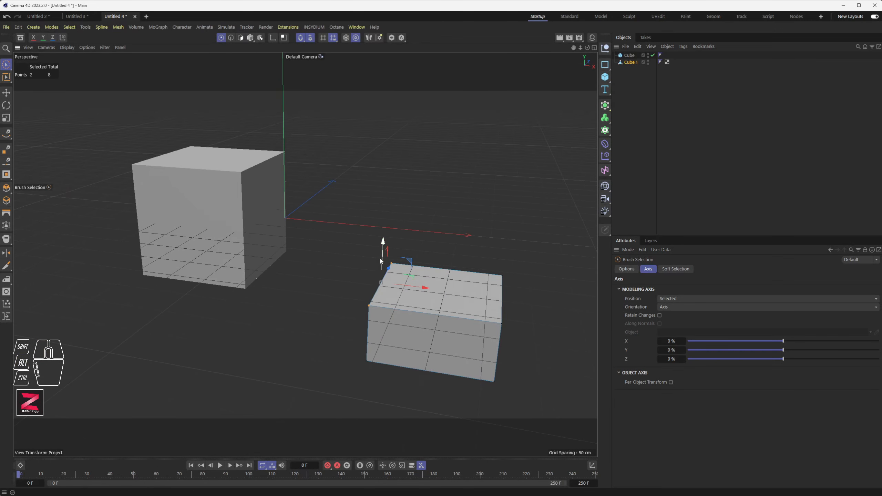
{"action": "left_click_drag", "start_coordinate": [382, 261], "coordinate": [337, 283]}
{"action": "left_click", "coordinate": [382, 258], "text": "ctrl"}
{"action": "left_click_drag", "start_coordinate": [382, 256], "coordinate": [372, 306], "text": "ctrl"}
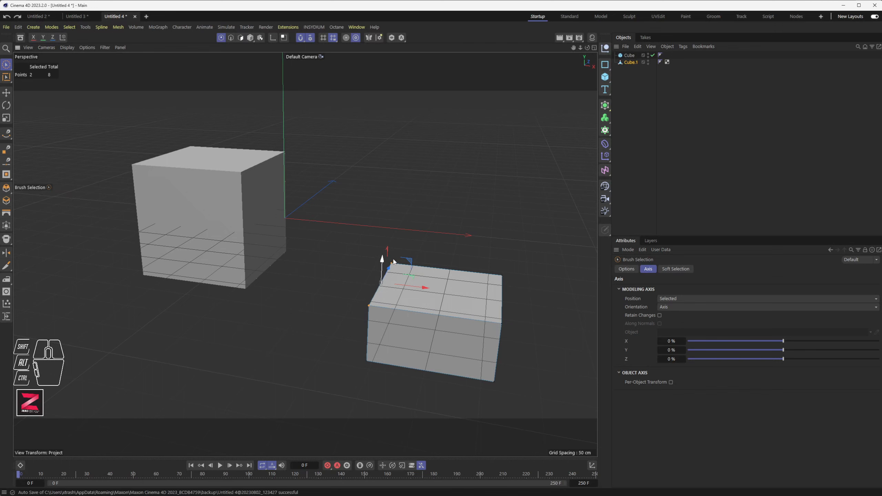
Try to raise only Cube.1's rear top point nearest the first cube along Y, snapping it to the first cube's top corner
{"action": "mouse_move", "coordinate": [392, 263]}
{"action": "left_mouse_down", "text": "ctrl"}
{"action": "mouse_move", "coordinate": [368, 308]}
{"action": "mouse_move", "coordinate": [393, 266]}
{"action": "left_mouse_up", "text": "ctrl"}
{"action": "left_click", "coordinate": [392, 264]}
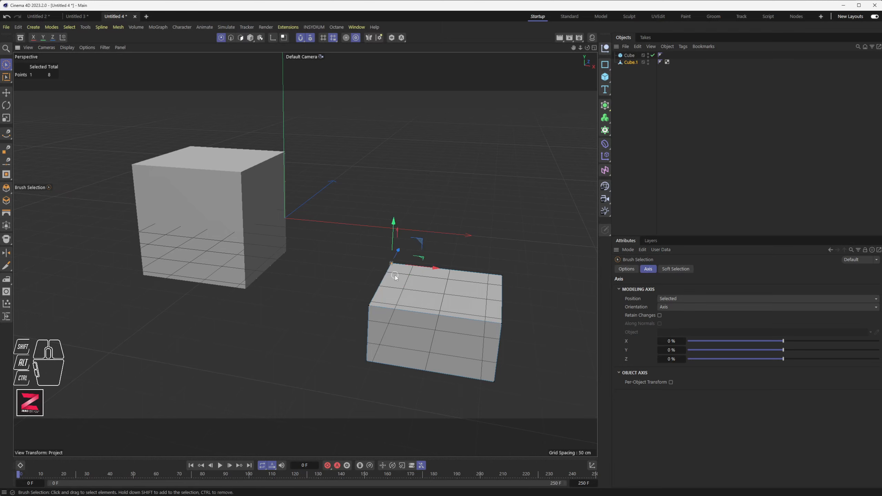
{"action": "right_click", "coordinate": [391, 240], "text": "ctrl"}
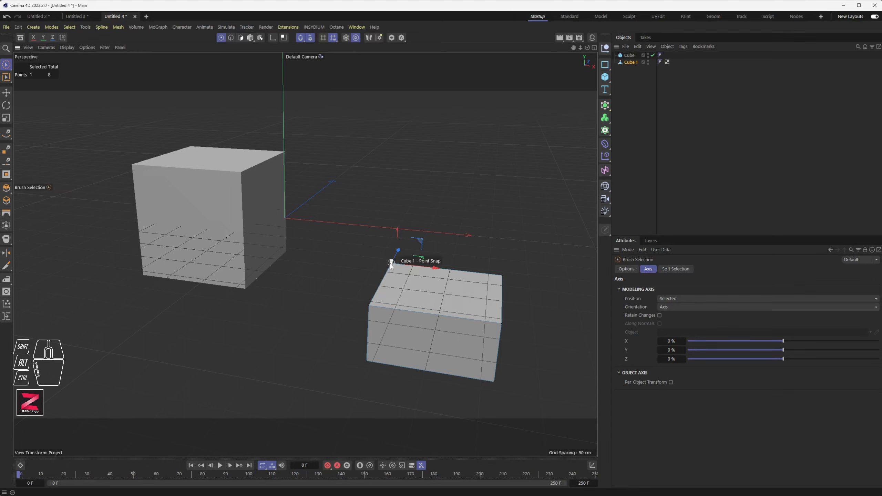
{"action": "mouse_move", "coordinate": [391, 263]}
{"action": "left_mouse_down"}
{"action": "mouse_move", "coordinate": [388, 296]}
{"action": "mouse_move", "coordinate": [369, 314]}
{"action": "mouse_move", "coordinate": [391, 263]}
{"action": "mouse_move", "coordinate": [390, 312]}
{"action": "mouse_move", "coordinate": [392, 263]}
{"action": "left_mouse_up"}
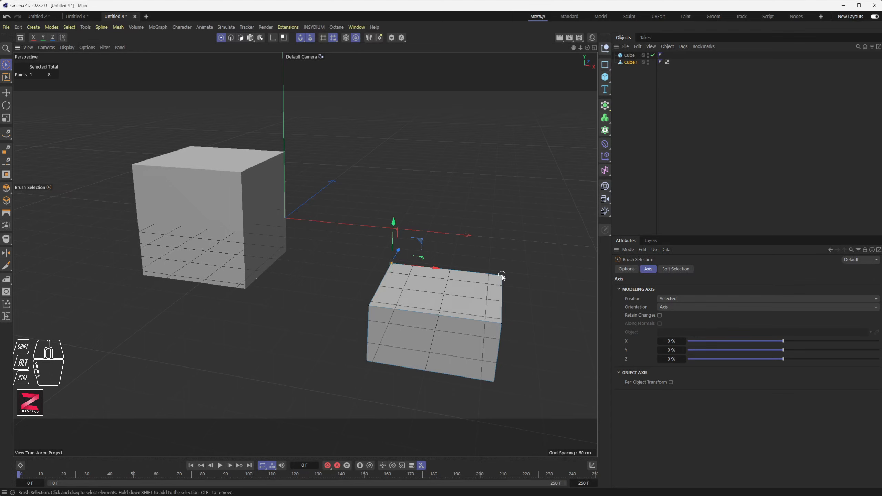
{"action": "right_click", "coordinate": [393, 242], "text": "ctrl"}
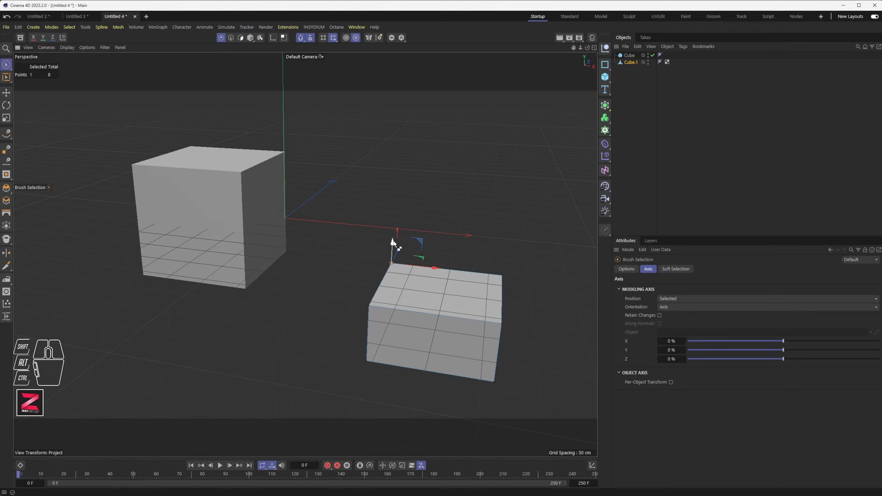
{"action": "left_click_drag", "start_coordinate": [392, 263], "coordinate": [285, 153]}
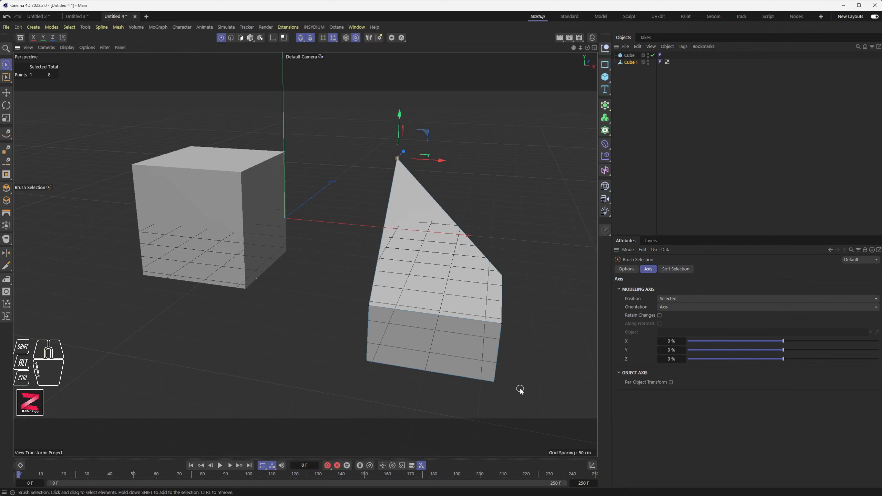
{"action": "key", "text": "ctrl+z"}
Select both of Cube.1's top points nearest the first cube and turn Edge snapping back on for midpoint snapping
{"action": "mouse_move", "coordinate": [387, 257]}
{"action": "left_mouse_down"}
{"action": "mouse_move", "coordinate": [364, 307]}
{"action": "mouse_move", "coordinate": [372, 303]}
{"action": "left_mouse_up"}
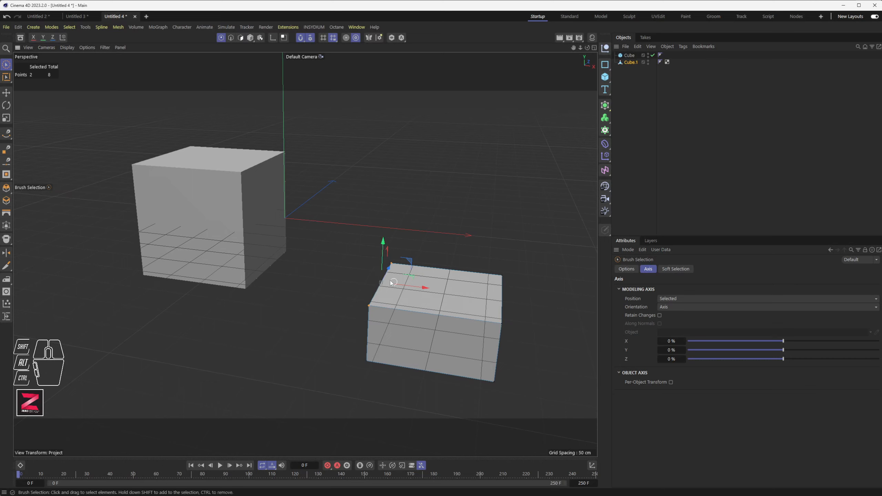
{"action": "scroll", "coordinate": [371, 266], "scroll_direction": "up", "scroll_amount": 2}
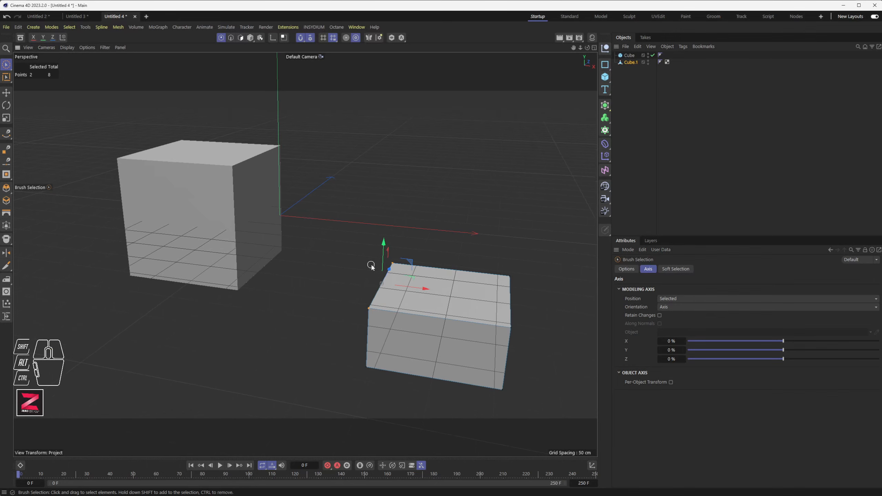
{"action": "left_click_drag", "start_coordinate": [371, 265], "coordinate": [352, 293], "text": "alt"}
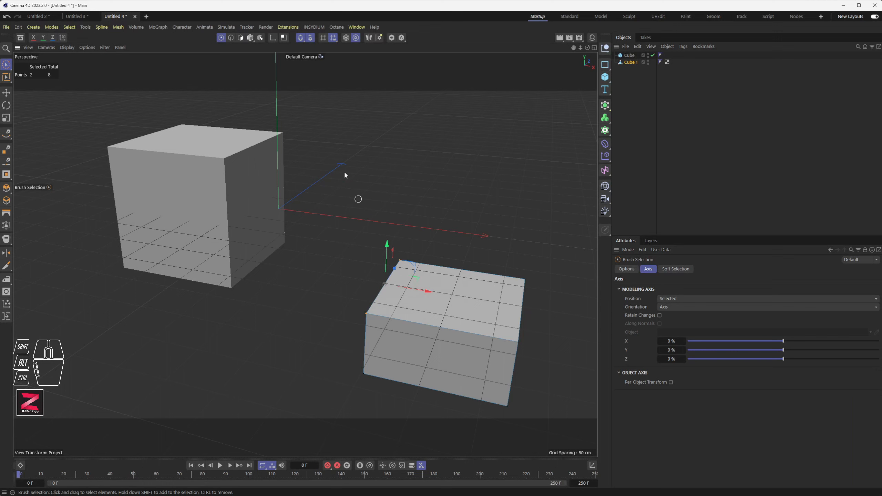
{"action": "left_click", "coordinate": [310, 37]}
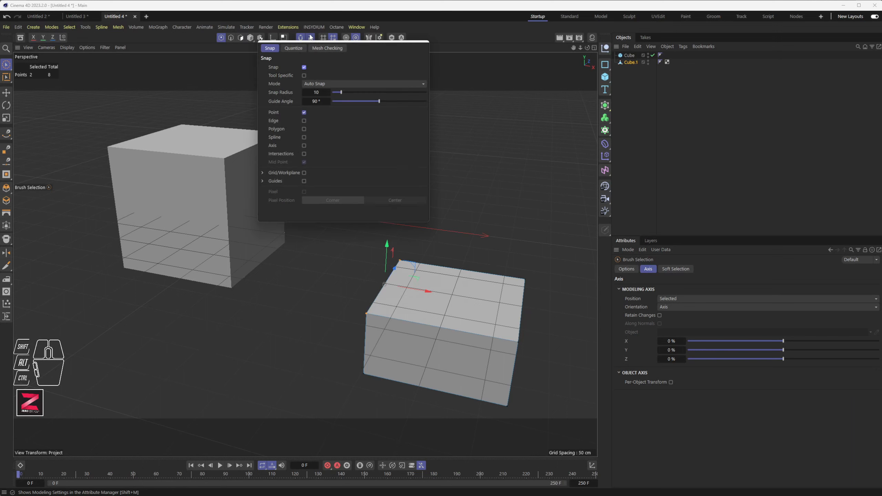
{"action": "left_click", "coordinate": [304, 120]}
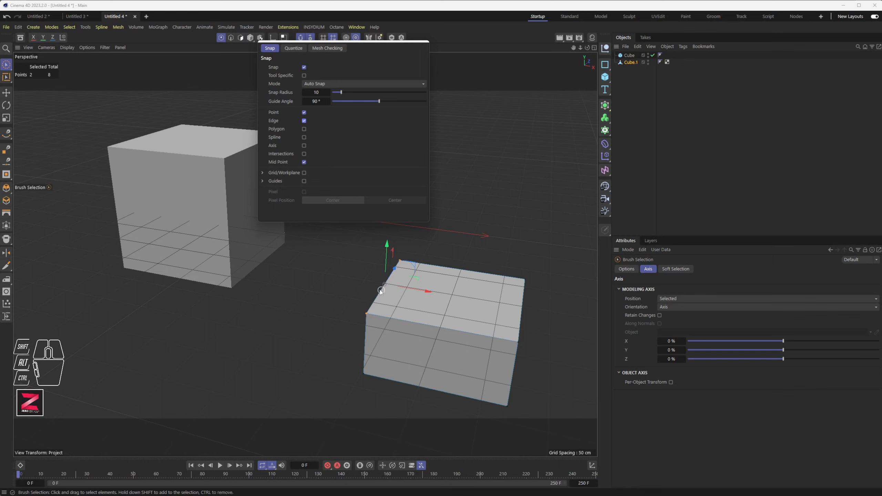
{"action": "left_click_drag", "start_coordinate": [401, 259], "coordinate": [367, 310]}
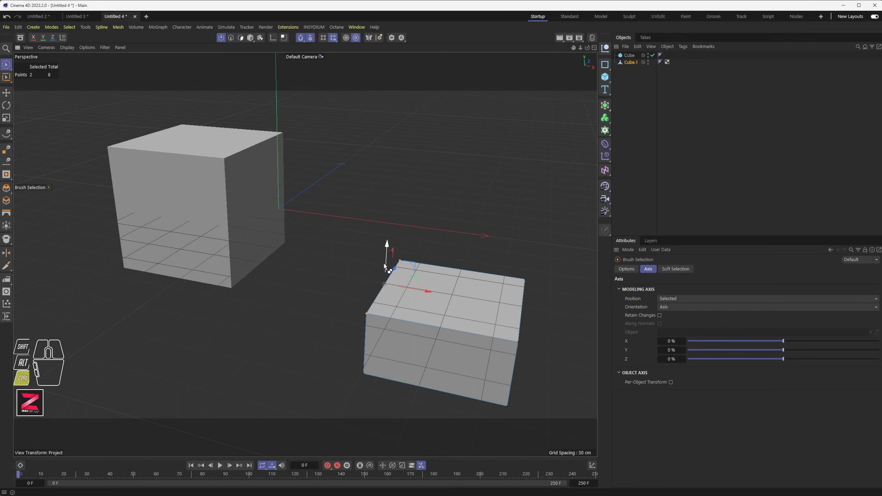
Raise the two selected points along Y, snapping their edge's midpoint to the midpoint of the first cube's facing top edge
{"action": "right_click", "coordinate": [385, 263], "text": "ctrl"}
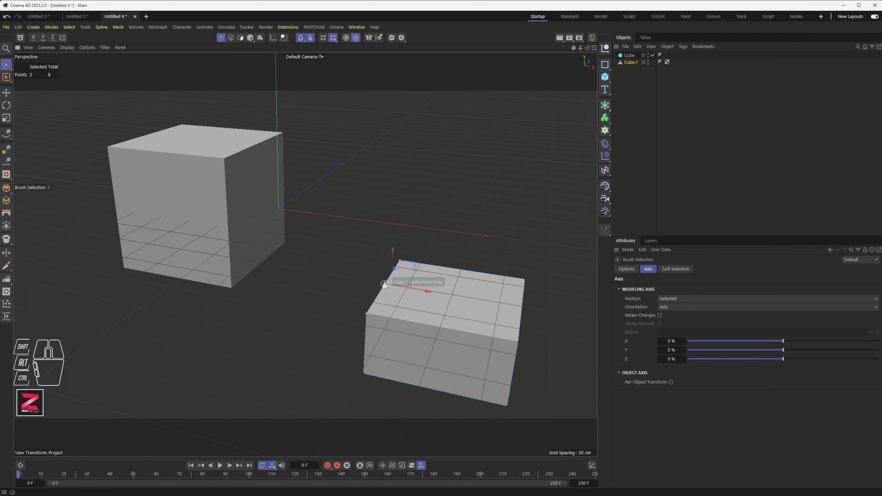
{"action": "left_click_drag", "start_coordinate": [384, 283], "coordinate": [257, 146]}
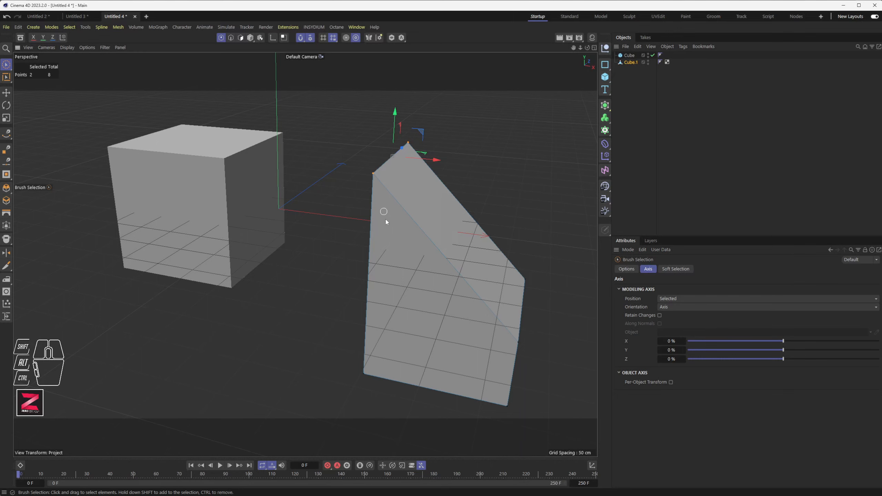
{"action": "left_click_drag", "start_coordinate": [385, 219], "coordinate": [379, 179], "text": "alt"}
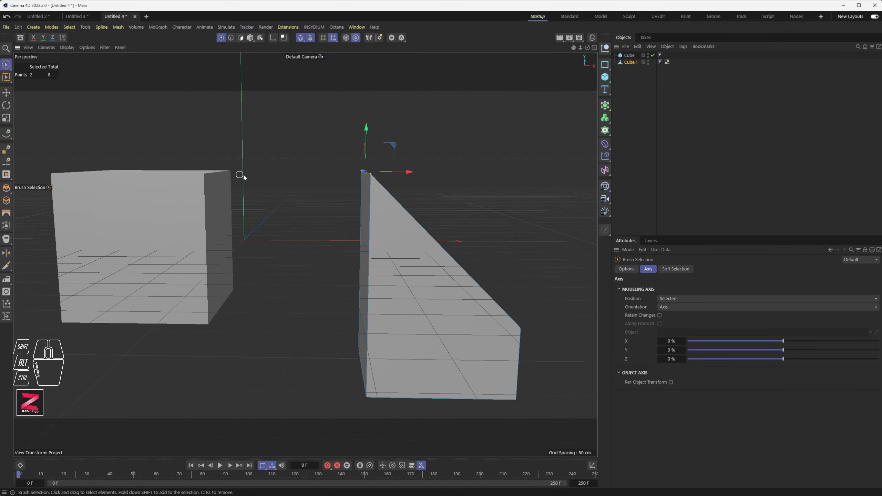
{"action": "left_click_drag", "start_coordinate": [344, 232], "coordinate": [267, 292], "text": "alt"}
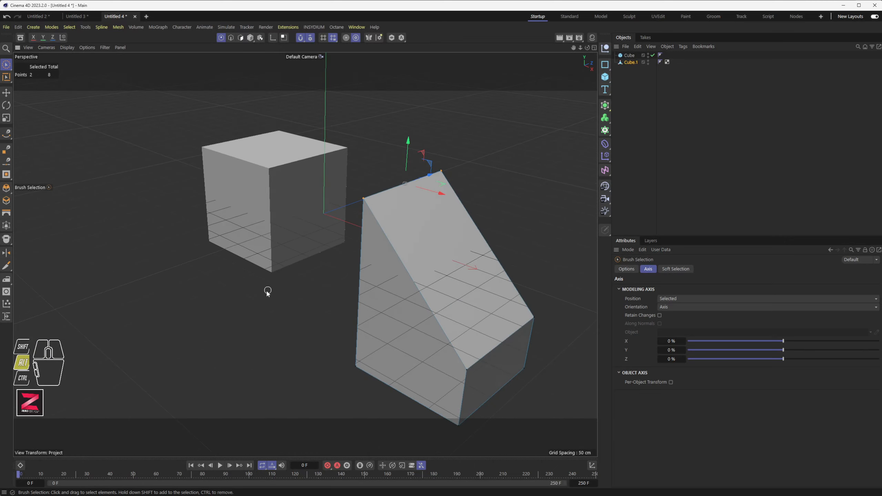